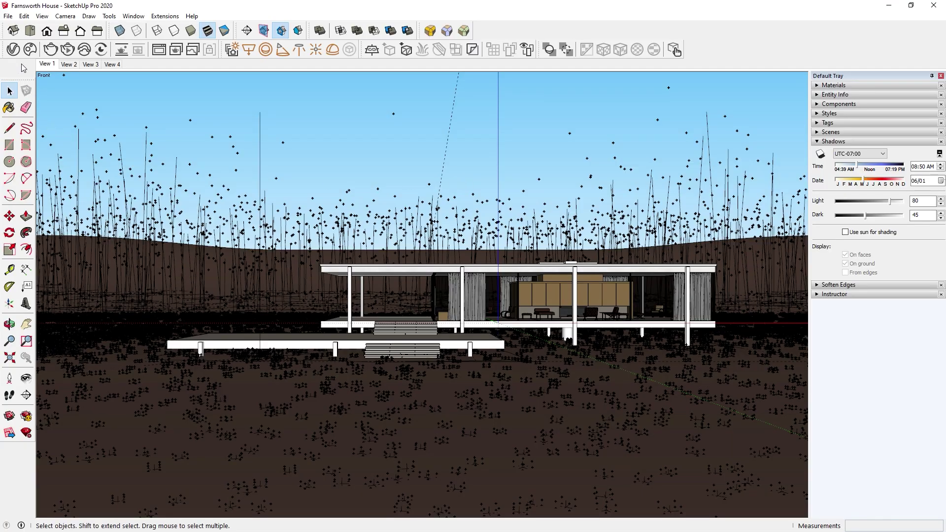
Start a V-Ray render of the Farnsworth House and enable Clouds on the SunLight.
left_click(13, 49)
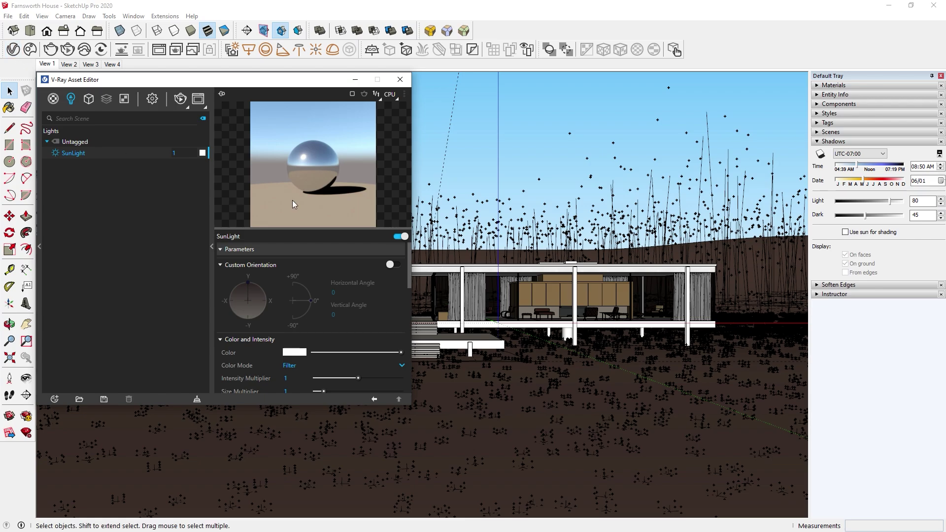
left_click(181, 103)
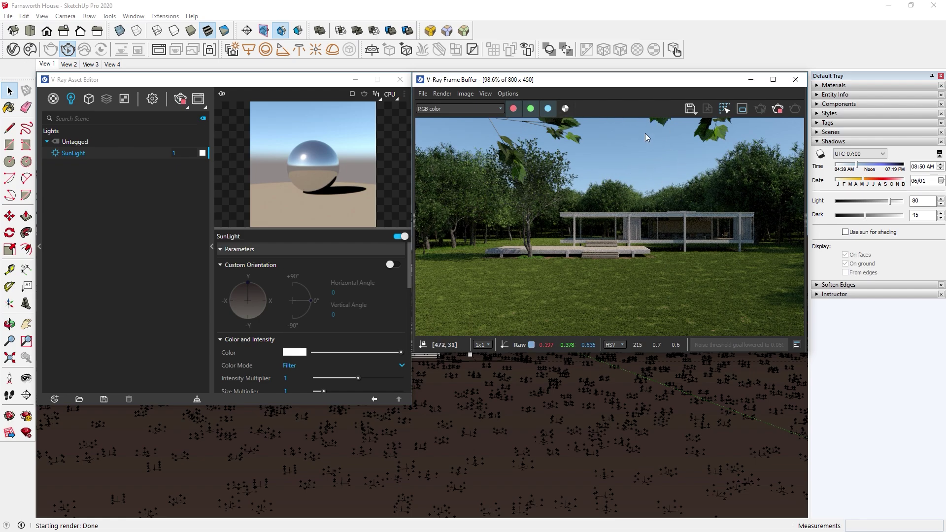
left_click(82, 152)
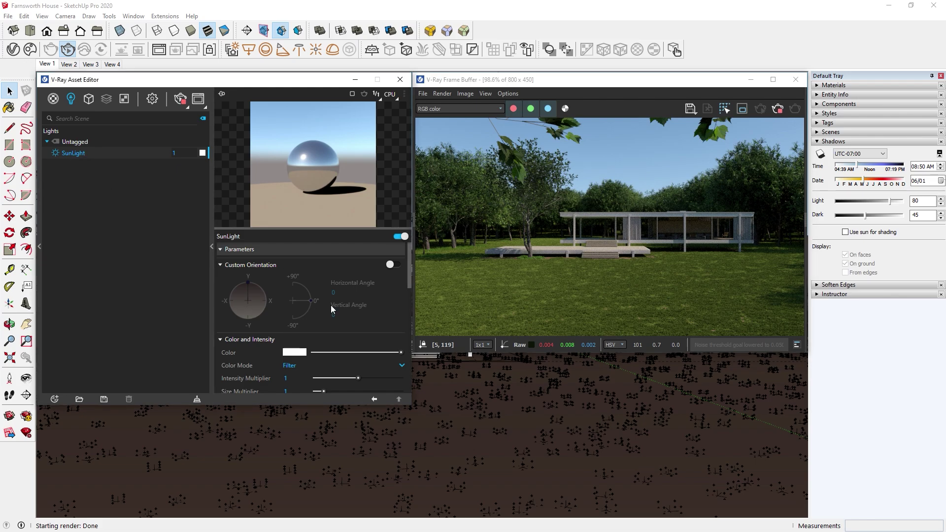
scroll(330, 306, "down", 5)
scroll(331, 306, "down", 6)
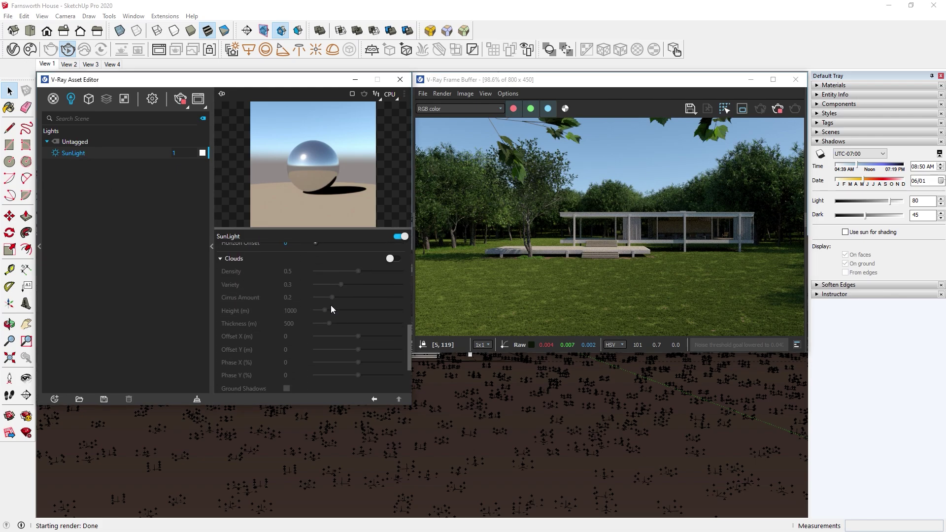
scroll(410, 335, "up", 1)
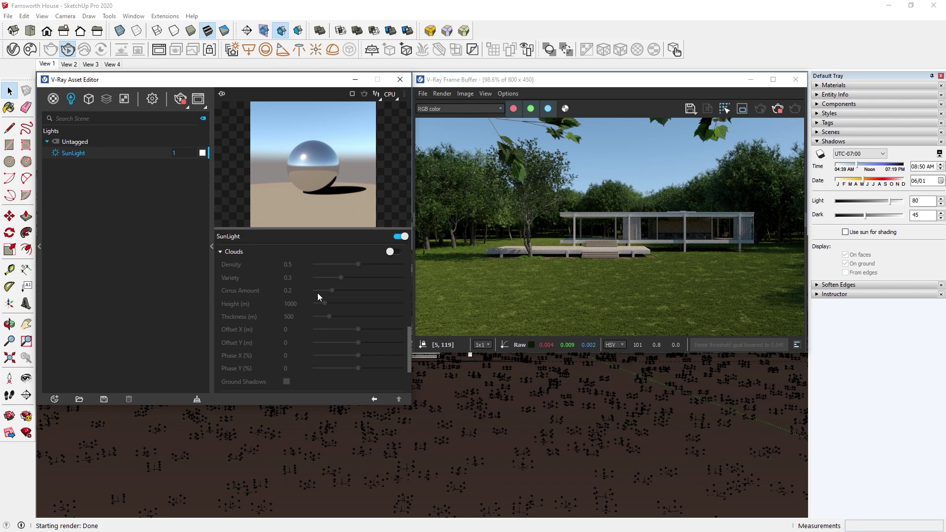
left_click(392, 252)
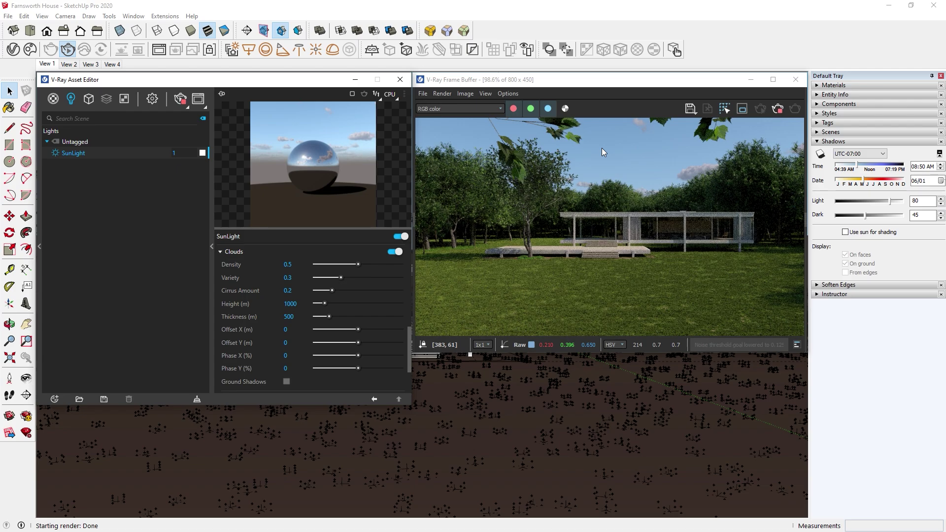
Hide the Furniture and Vegetation tags, then return to the Lights list.
left_click(825, 123)
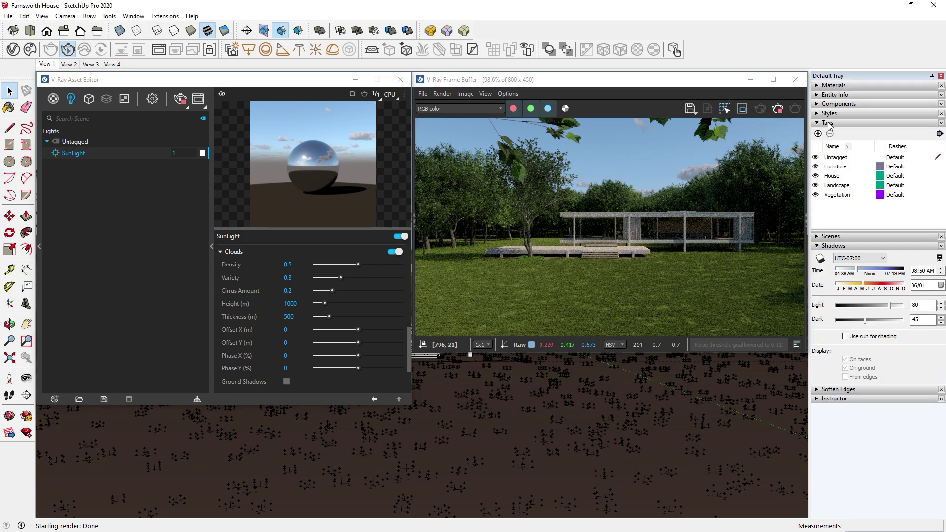
left_click(816, 168)
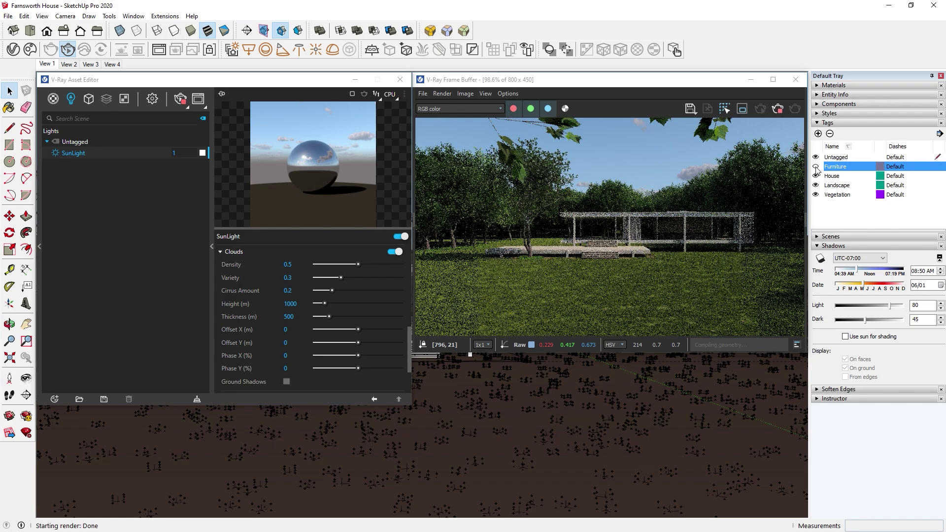
left_click(816, 196)
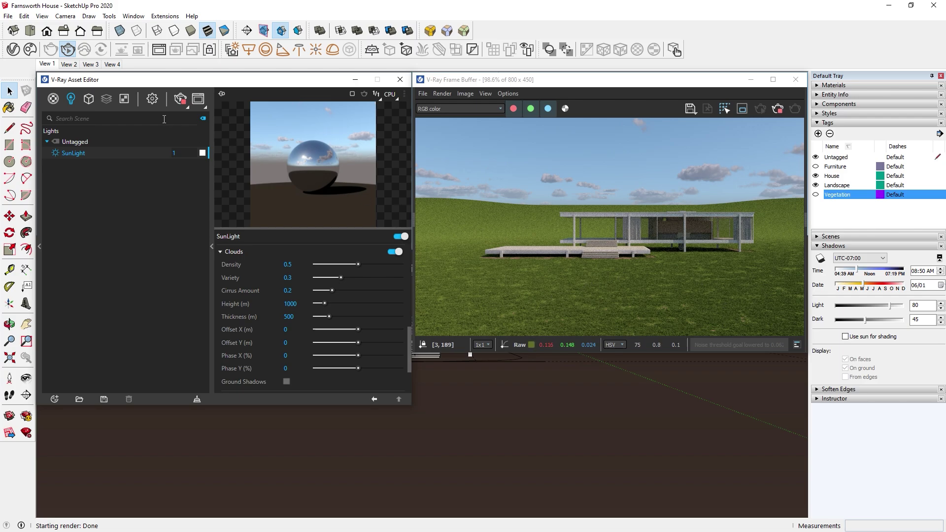
left_click(88, 100)
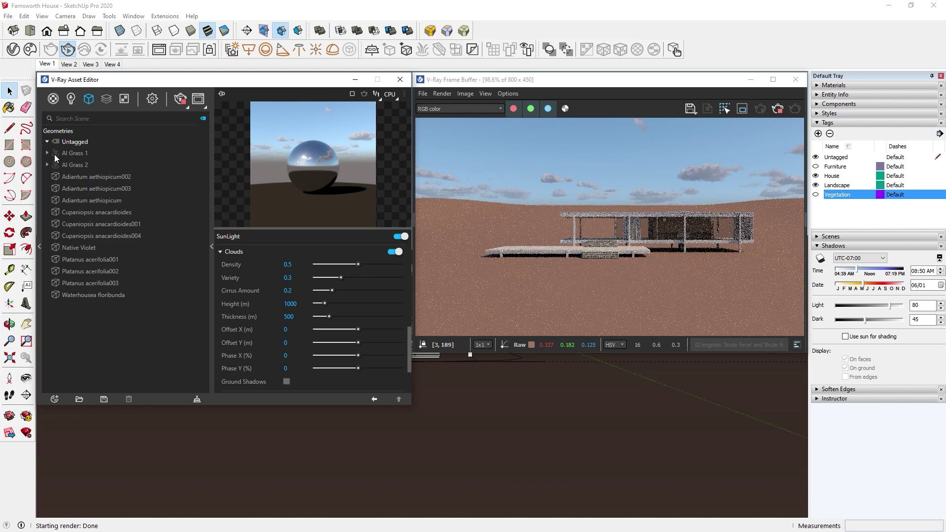
left_click(72, 100)
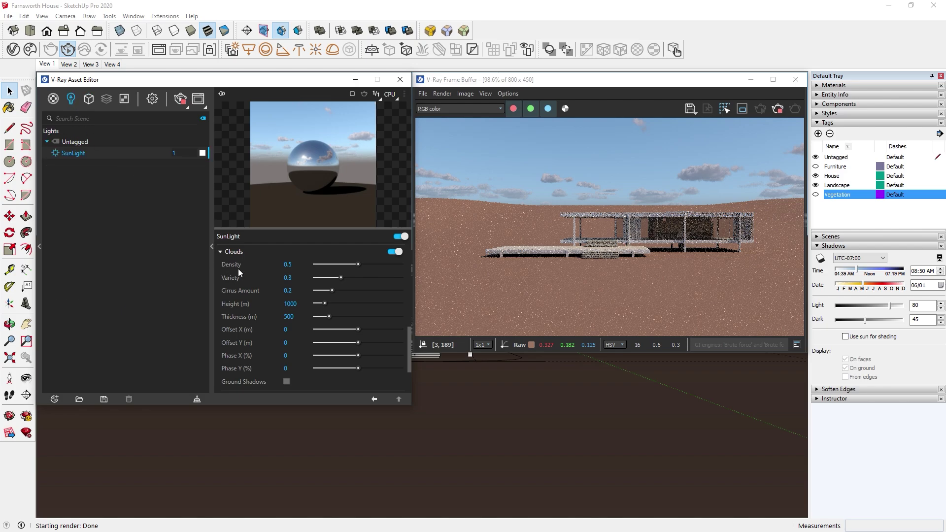
Set cloud Density and Variety to 0.7 and tilt the camera up to the sky.
left_click_drag(360, 267, 391, 260)
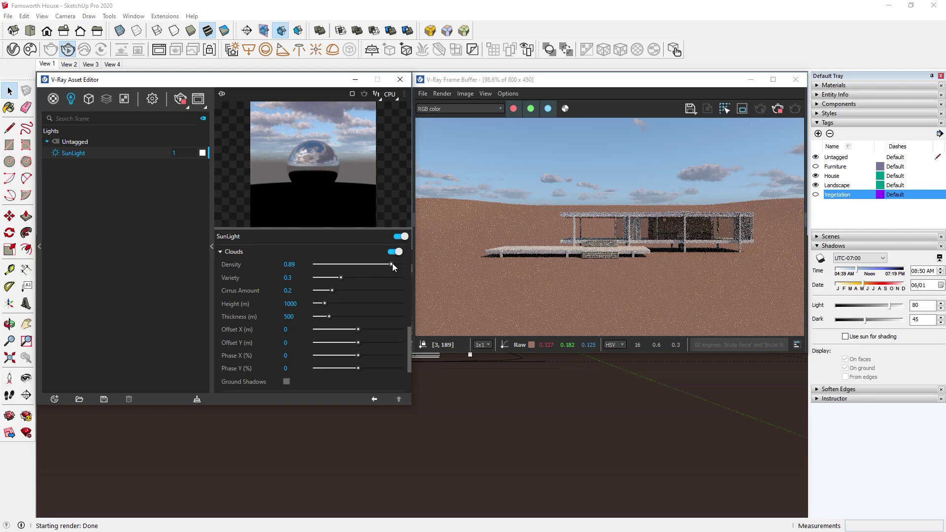
left_click_drag(392, 263, 406, 288)
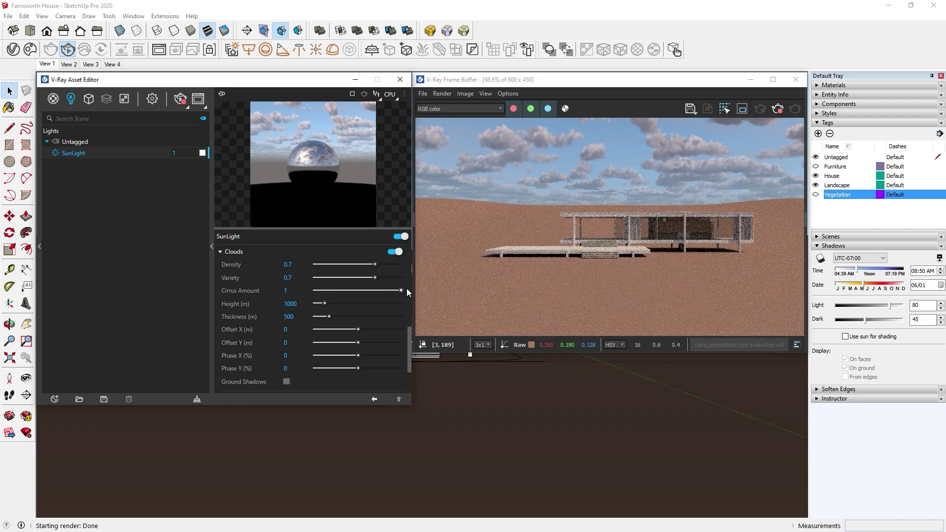
left_click(353, 79)
left_click(26, 378)
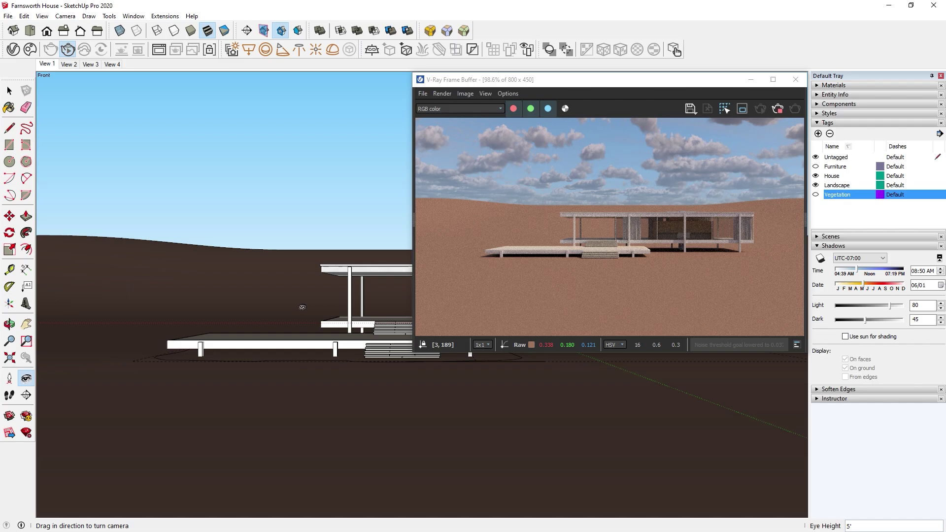
left_click_drag(300, 305, 250, 254)
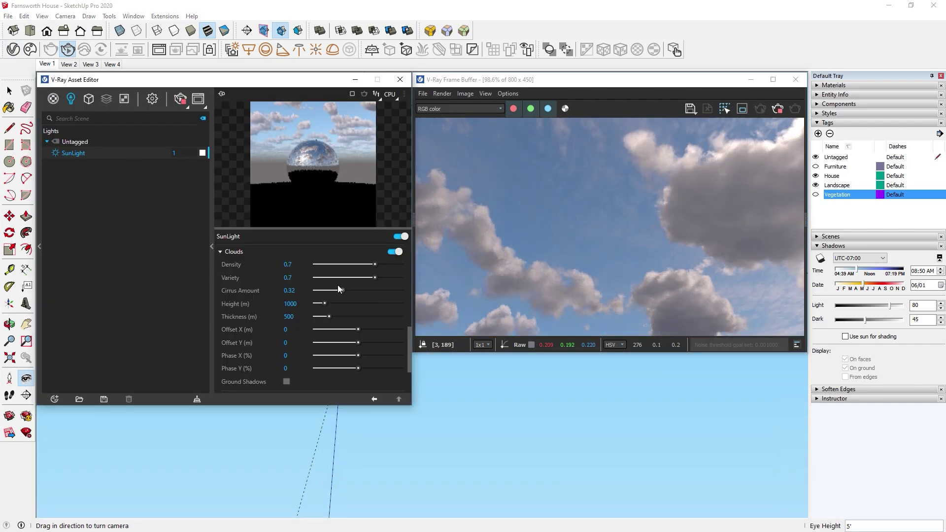
Set the clouds' Cirrus Amount to 1 and turn the camera back to the house.
left_click(397, 291)
left_click_drag(398, 291, 406, 290)
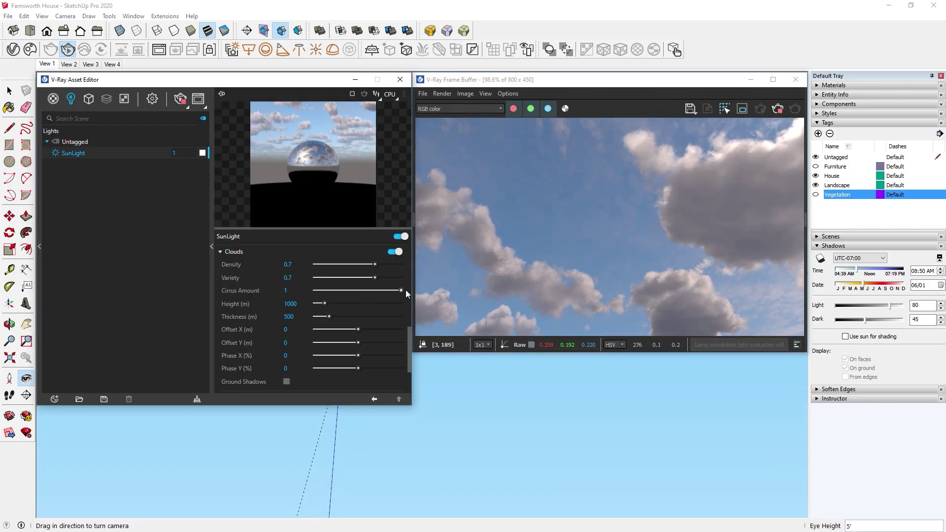
left_click_drag(460, 345, 480, 495)
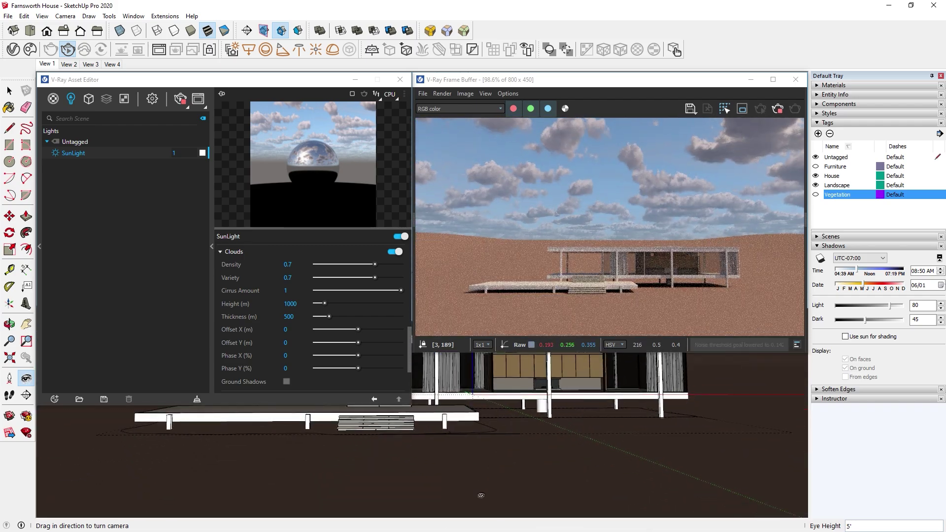
mouse_move(325, 305)
left_mouse_down()
mouse_move(371, 303)
mouse_move(312, 304)
mouse_move(379, 304)
mouse_move(325, 303)
left_mouse_up()
Set the cloud Height to 1000 m and Thickness to 700 m.
left_click(299, 303)
type("1000")
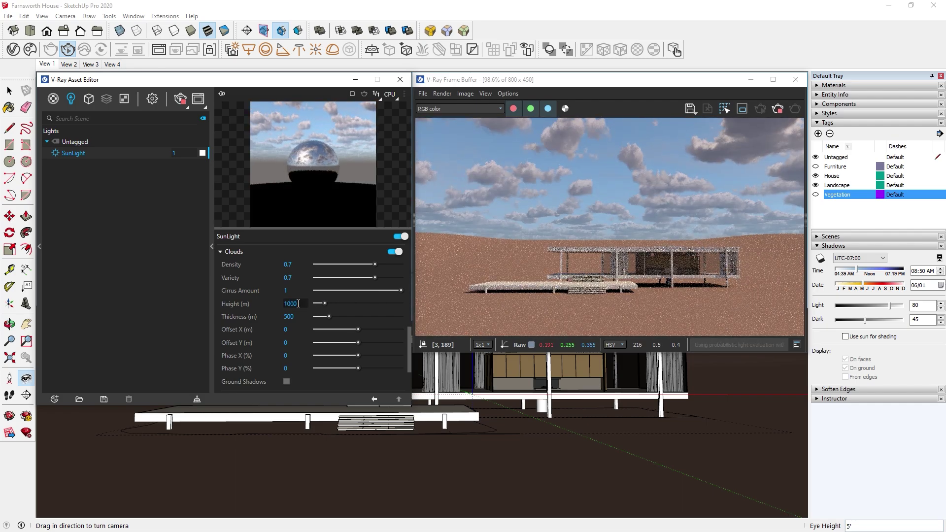
mouse_move(329, 316)
left_mouse_down()
mouse_move(385, 318)
mouse_move(318, 317)
mouse_move(332, 315)
left_mouse_up()
double_click(290, 317)
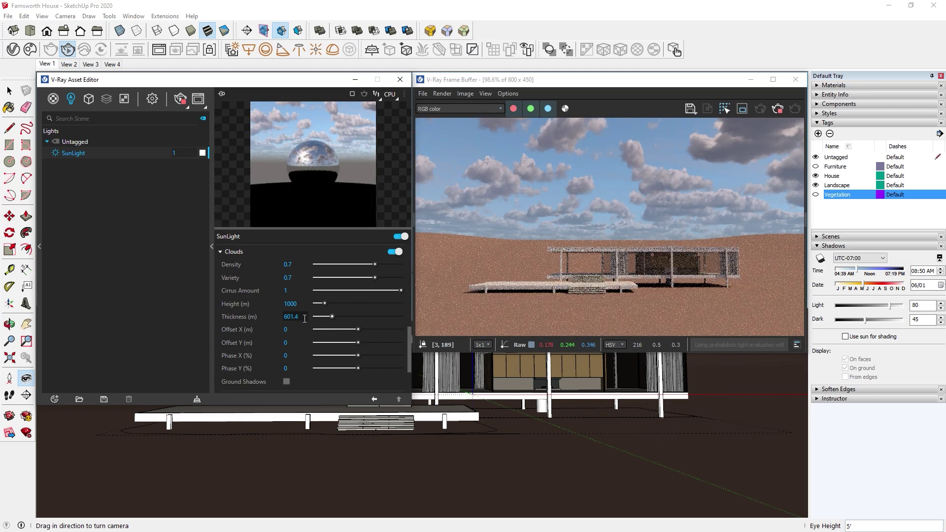
type("700")
key("Return")
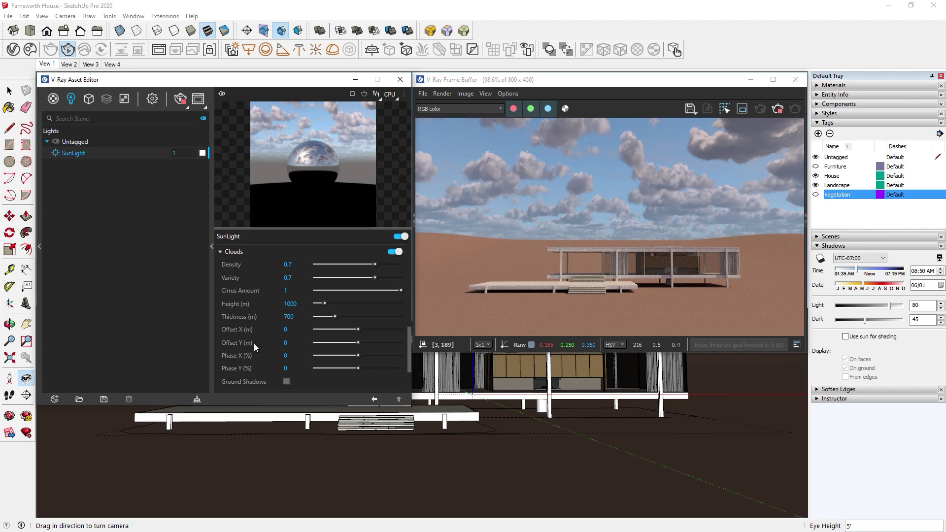
Try different cloud Offset X and Y values, then reset both offsets to 0.
left_click_drag(359, 330, 384, 344)
left_click_drag(426, 472, 598, 397)
mouse_move(319, 329)
left_mouse_down()
mouse_move(356, 328)
mouse_move(354, 343)
mouse_move(362, 342)
mouse_move(330, 341)
left_mouse_up()
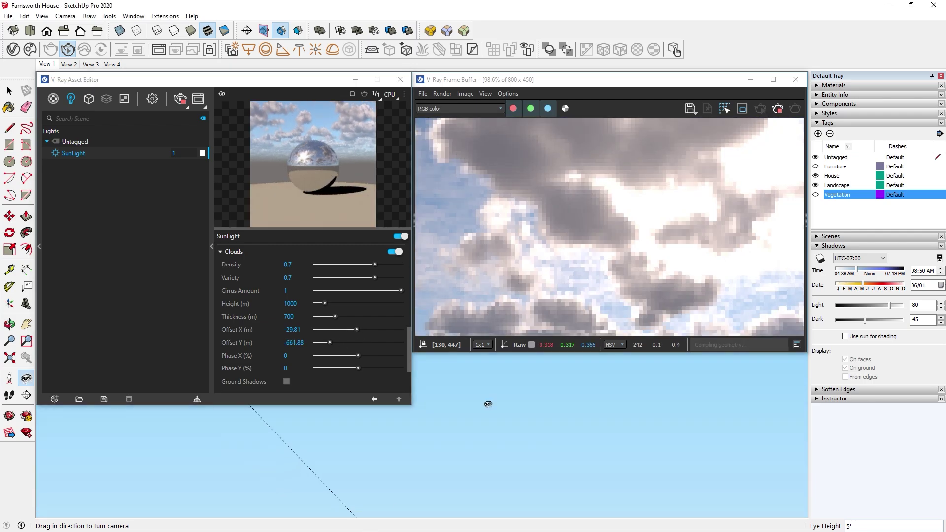
left_click_drag(488, 403, 389, 503)
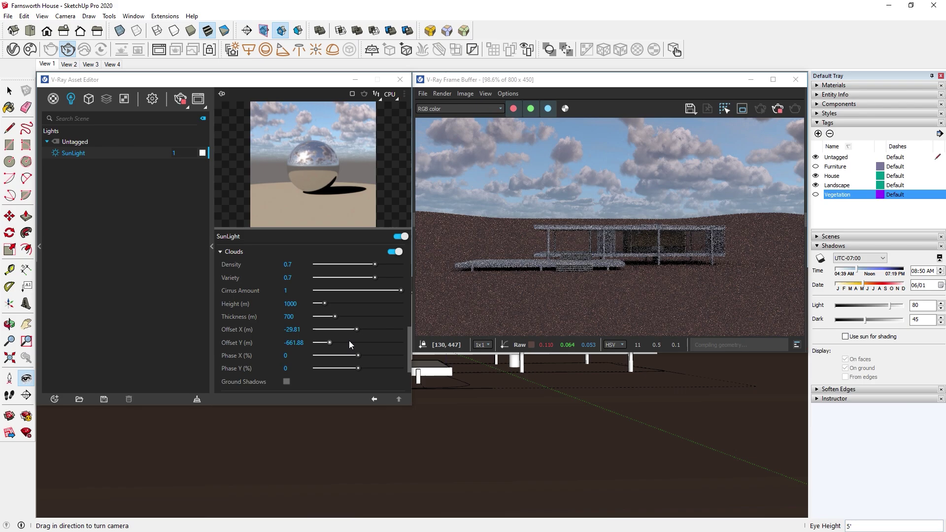
left_click_drag(357, 329, 360, 344)
double_click(297, 342)
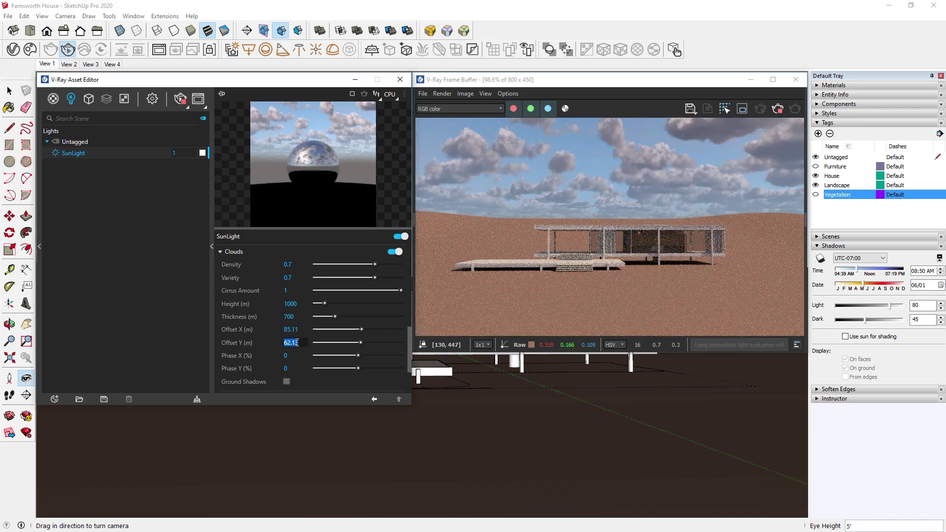
type("0")
double_click(291, 329)
type("0")
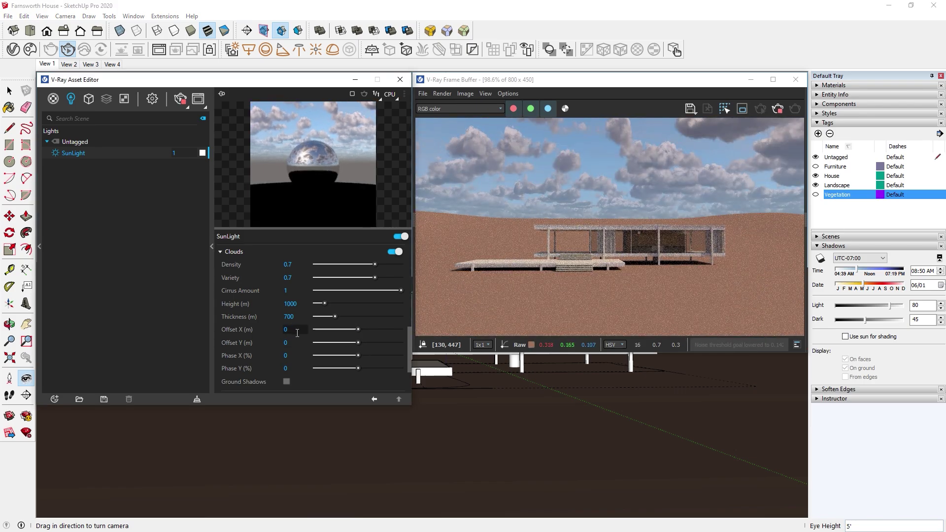
Enable cloud Ground Shadows, preview them with Offset Y, then reset Offset Y to 0.
left_click(286, 382)
mouse_move(497, 401)
left_mouse_down()
mouse_move(484, 503)
mouse_move(510, 398)
left_mouse_up()
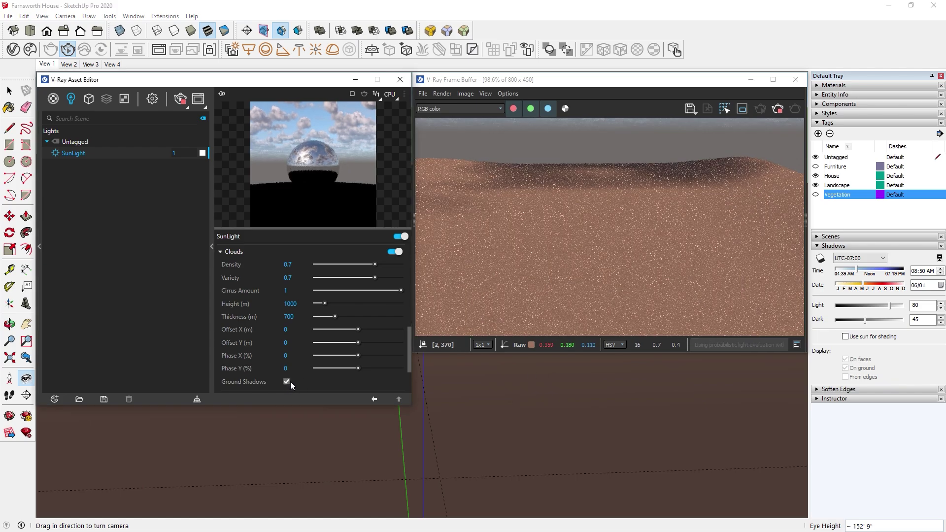
mouse_move(358, 343)
left_mouse_down()
mouse_move(338, 342)
mouse_move(370, 343)
mouse_move(351, 344)
left_mouse_up()
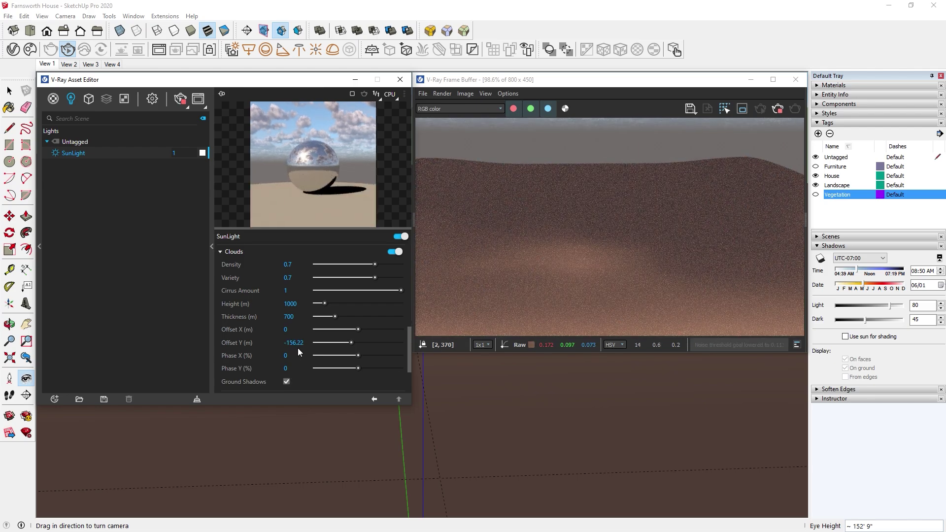
double_click(294, 342)
type("0")
key("Return")
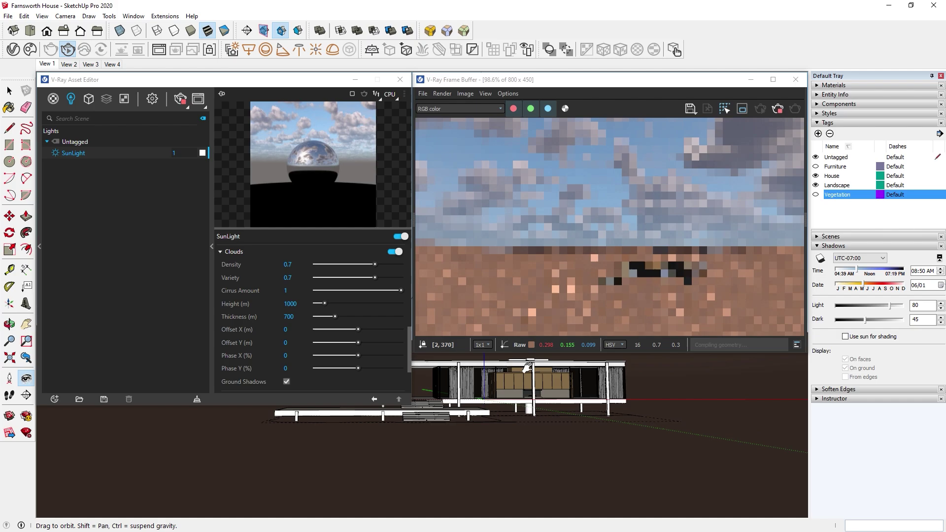
scroll(267, 342, "down", 3)
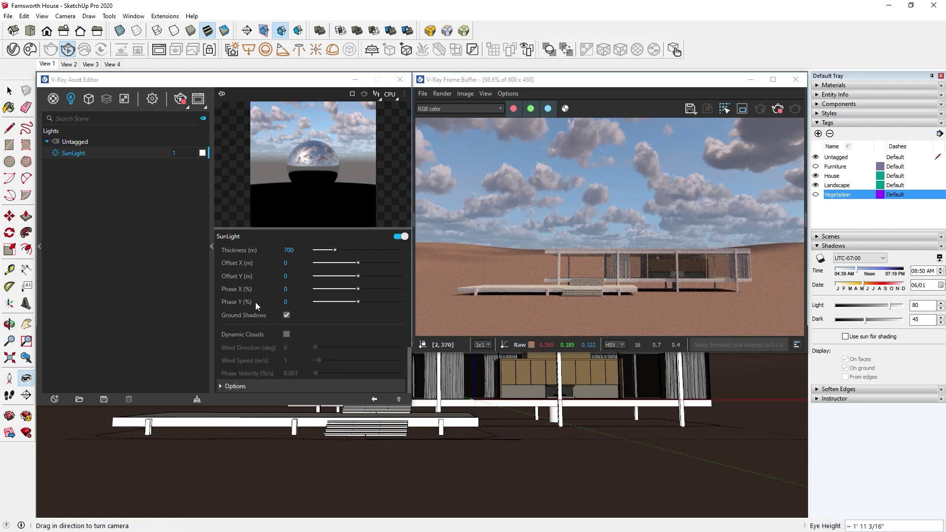
scroll(358, 351, "up", 5)
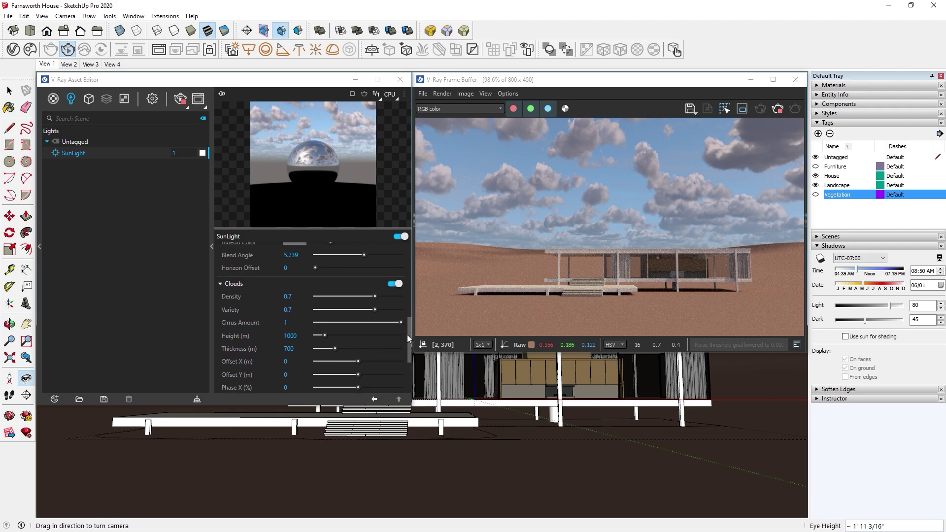
left_click_drag(410, 333, 413, 344)
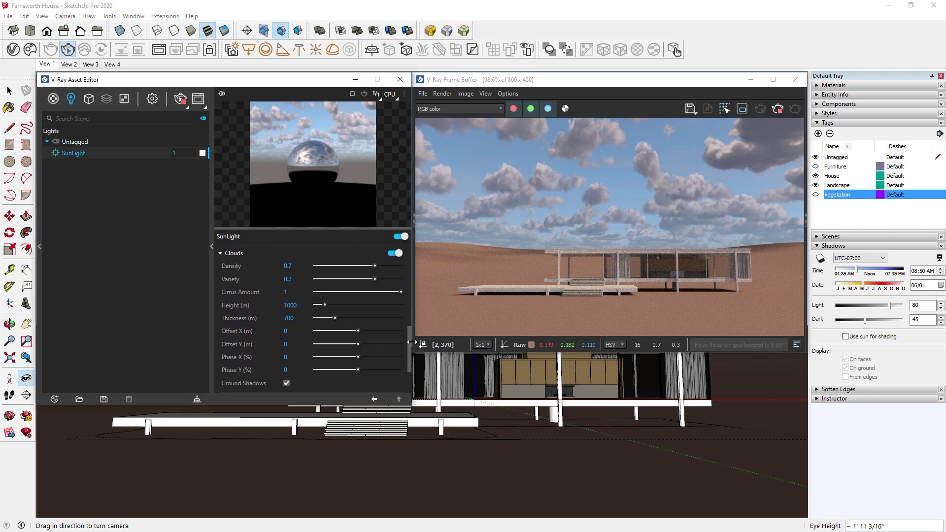
Make the Vegetation and Furniture tags visible again and switch to the View 1 scene.
left_click(88, 100)
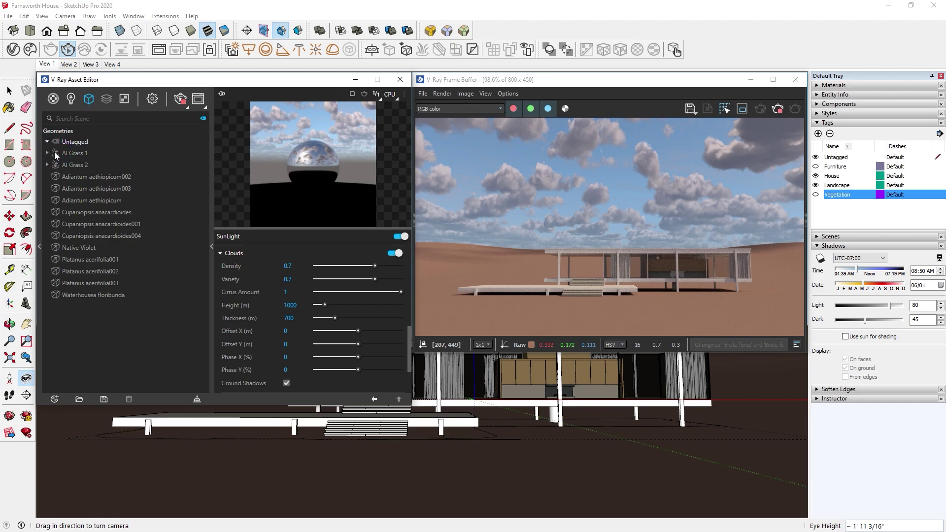
left_click(815, 195)
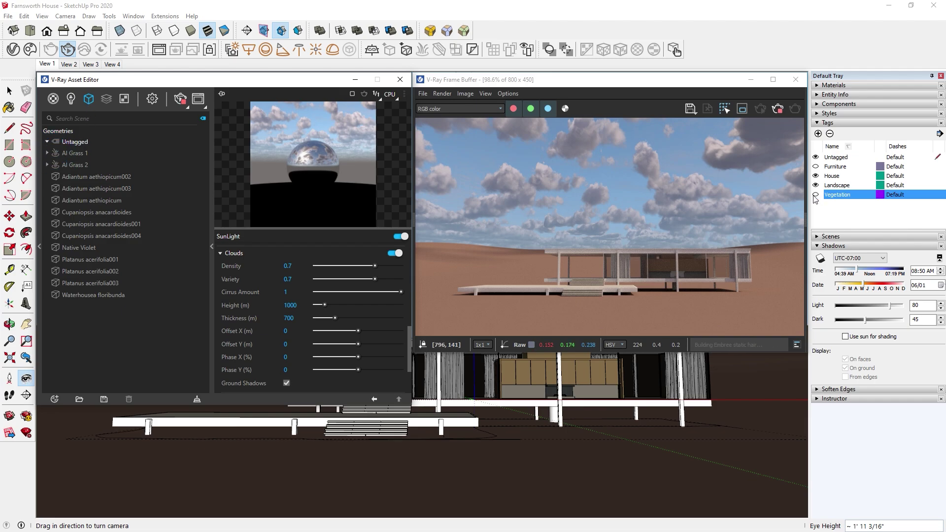
left_click(815, 166)
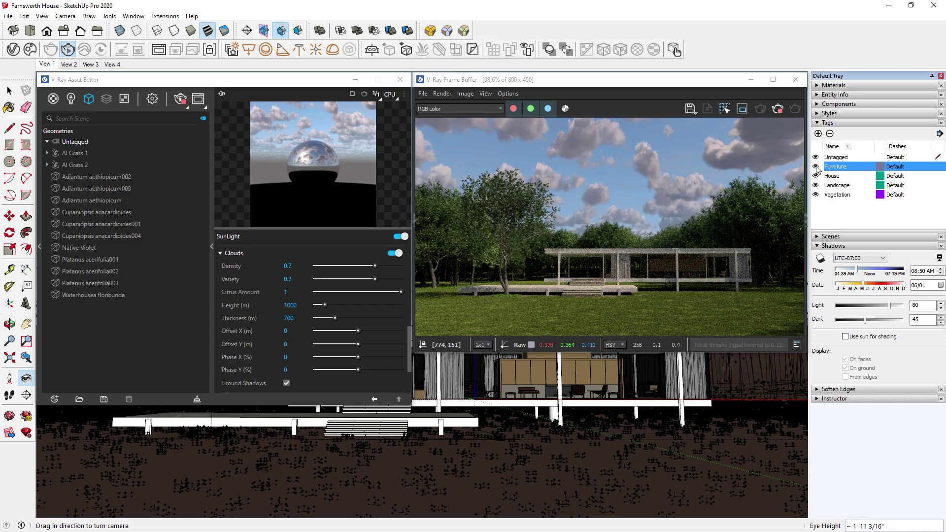
left_click(49, 65)
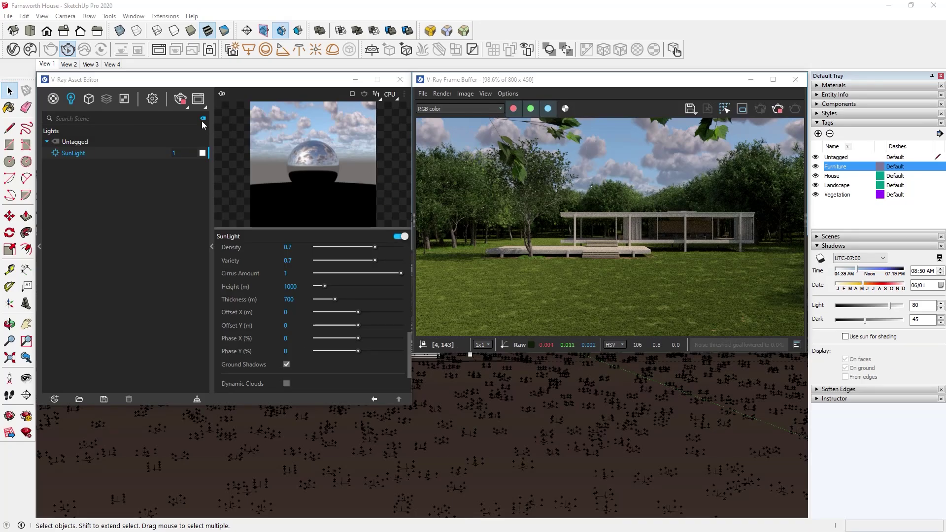
Set the V-Ray camera ISO to 300 with a 1/100 shutter and show the VFB Layers panel.
left_click(152, 98)
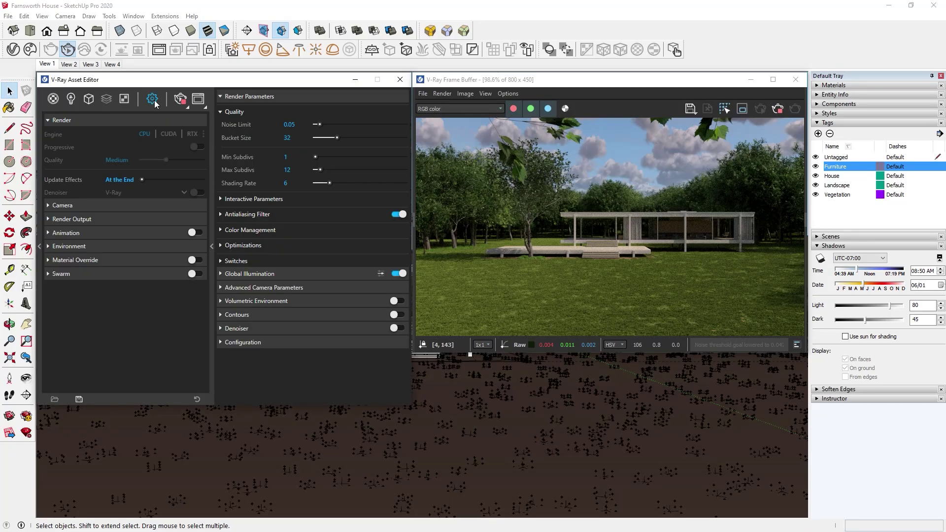
left_click(247, 288)
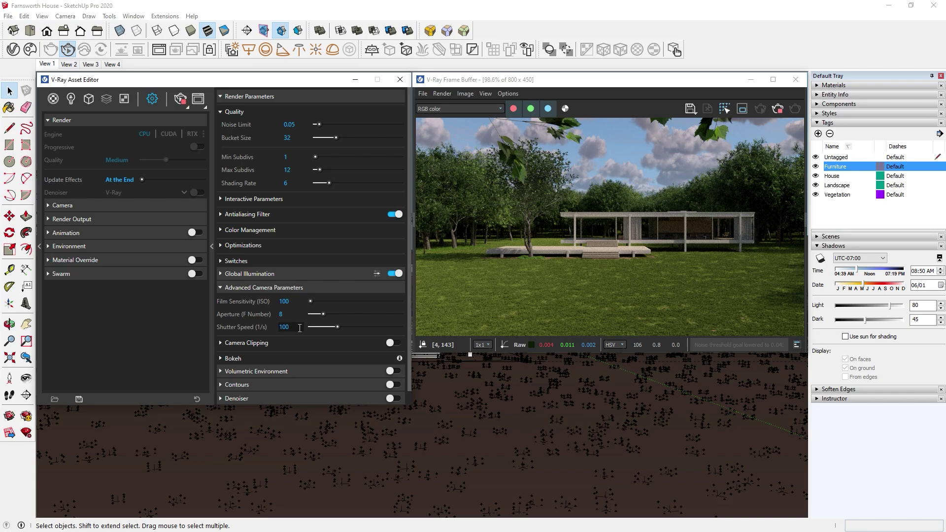
key("Return")
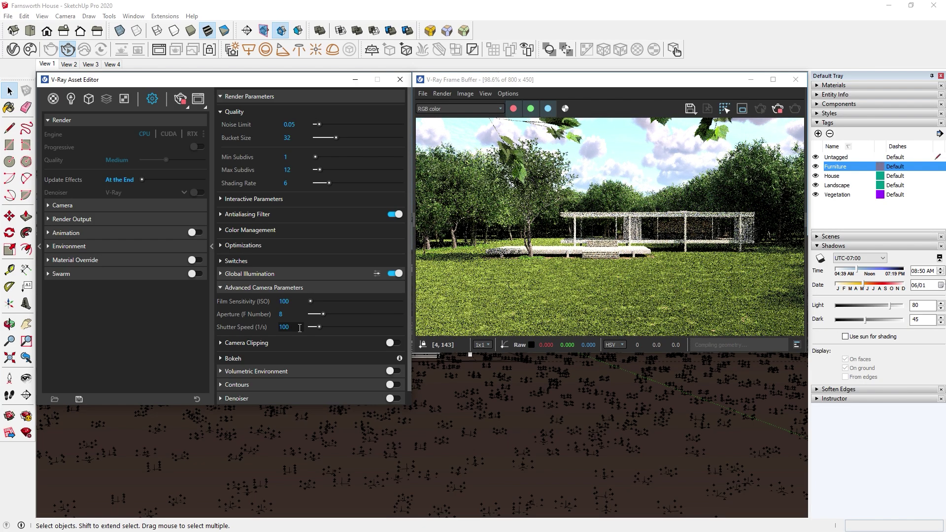
double_click(284, 301)
type("300")
key("Return")
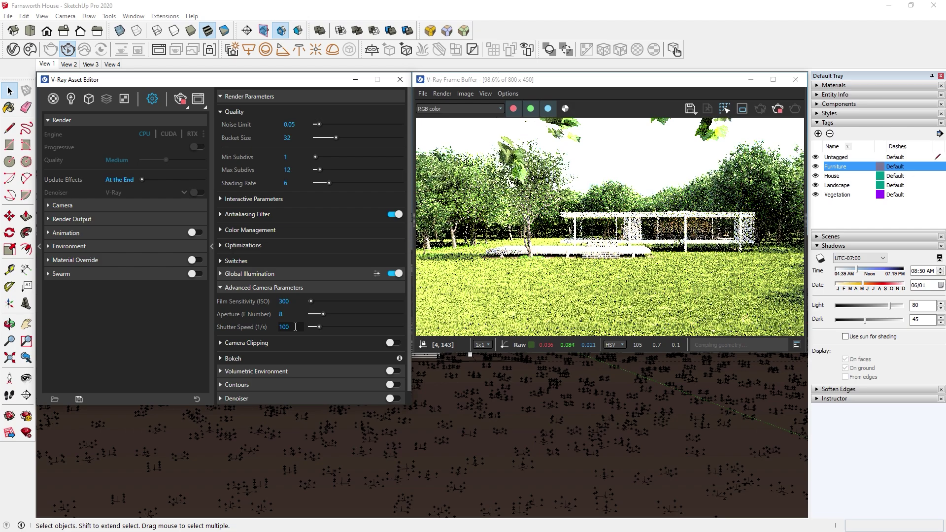
double_click(295, 326)
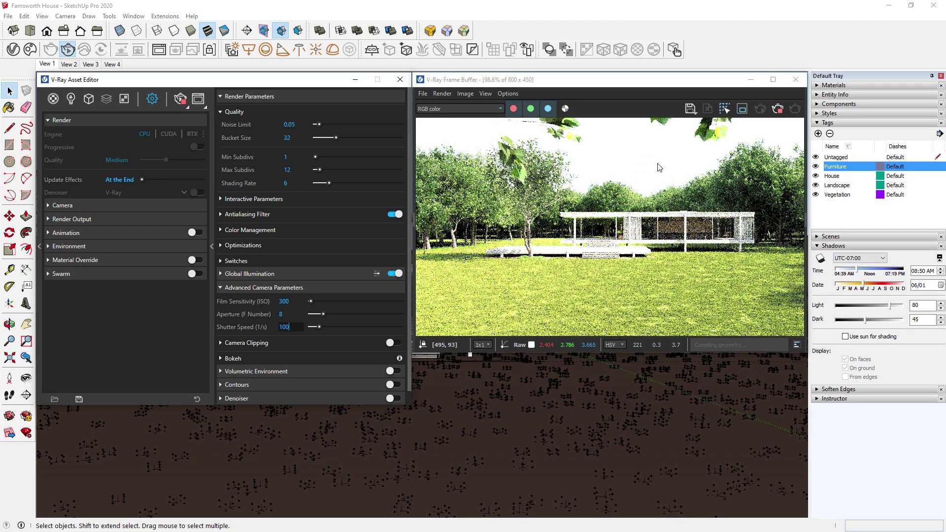
left_click(806, 225)
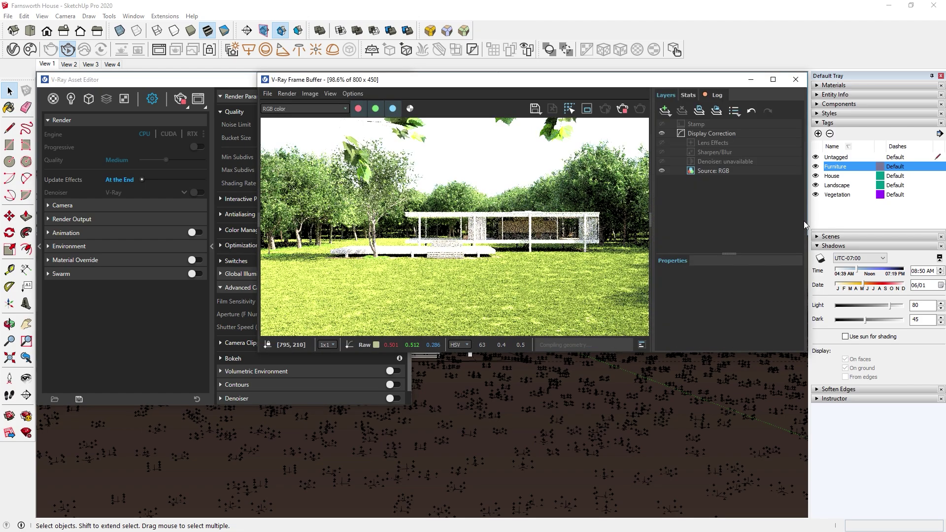
left_click(665, 111)
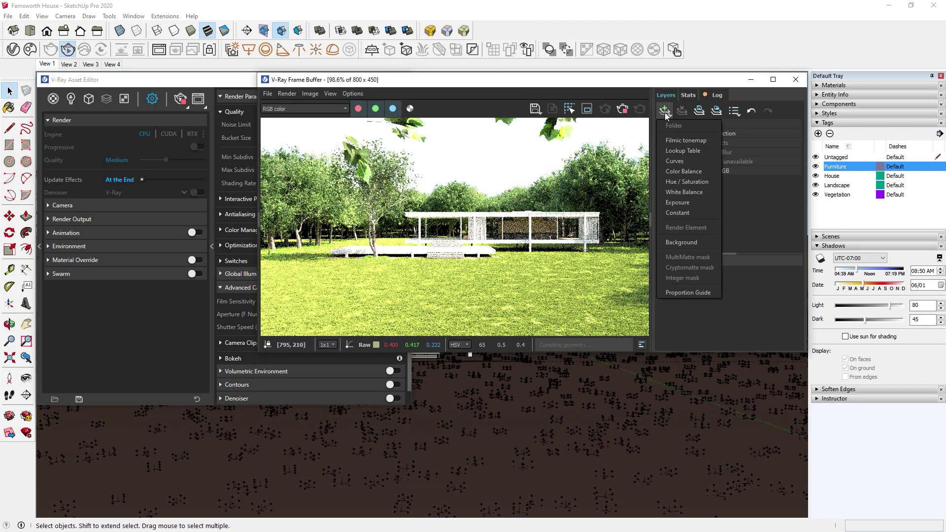
Add an Exposure layer with exposure 0.25, highlight burn 0 and slightly more contrast.
left_click(677, 202)
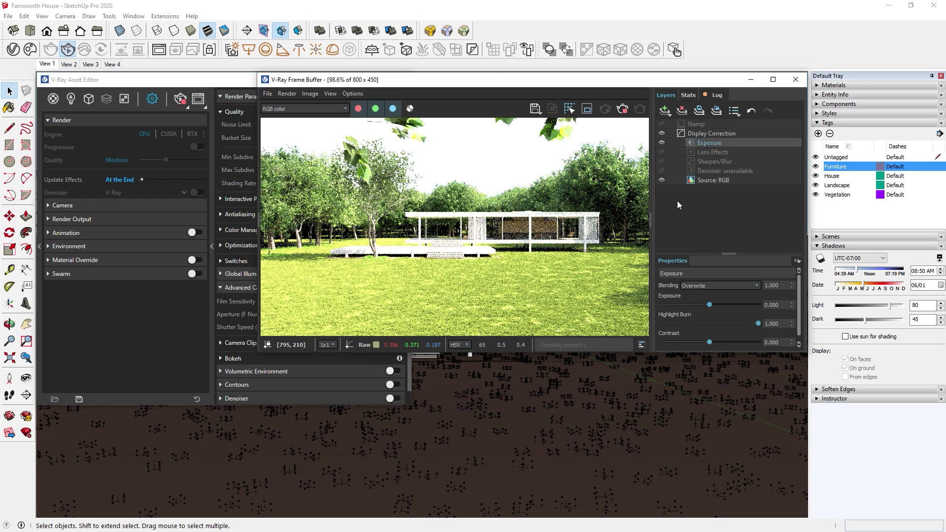
left_click_drag(758, 323, 650, 323)
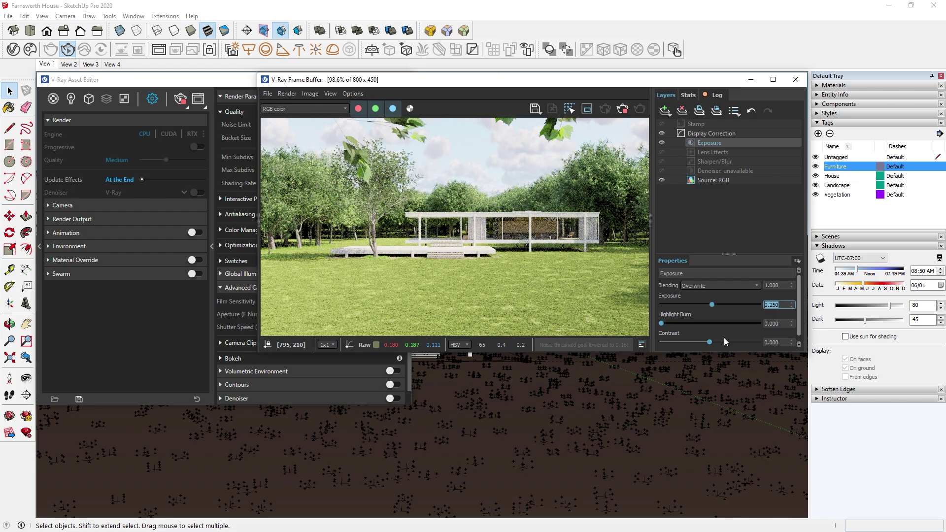
left_click_drag(710, 341, 720, 343)
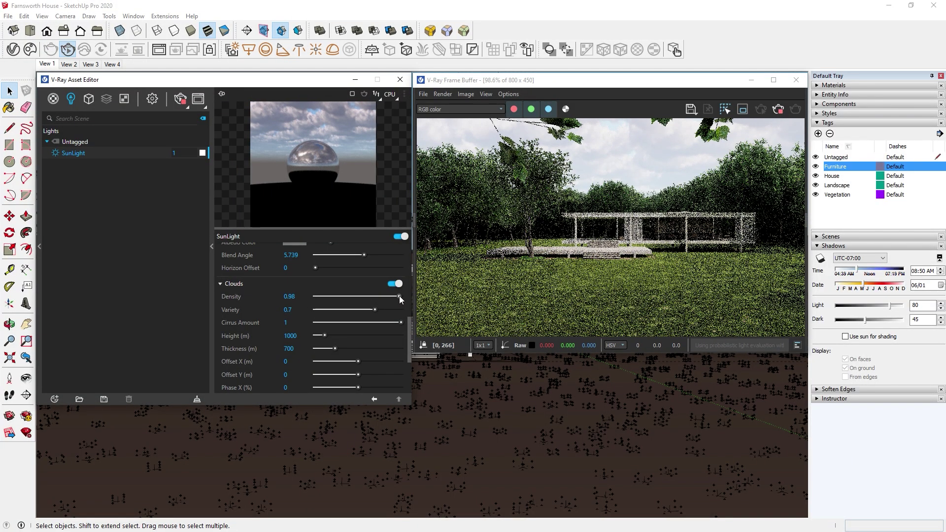
Return cloud Density to 0.7 and move the sun time to 05:27 AM.
left_click_drag(399, 296, 374, 298)
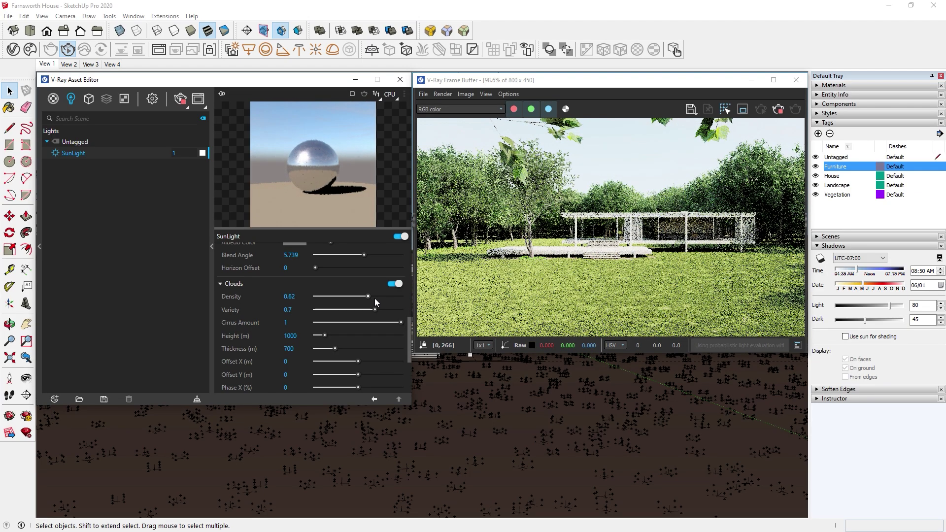
left_click(877, 274)
mouse_move(876, 274)
left_mouse_down()
mouse_move(903, 273)
mouse_move(892, 288)
mouse_move(875, 289)
left_mouse_up()
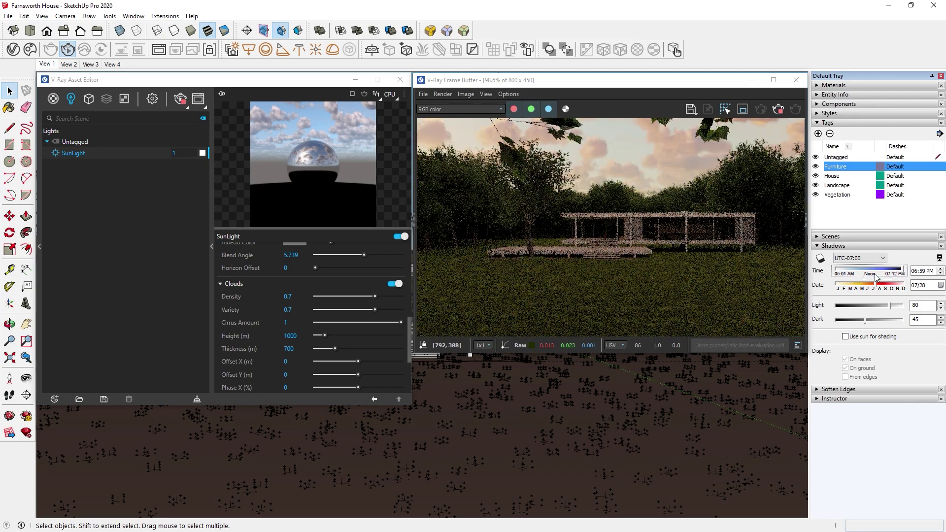
left_click_drag(876, 278, 840, 271)
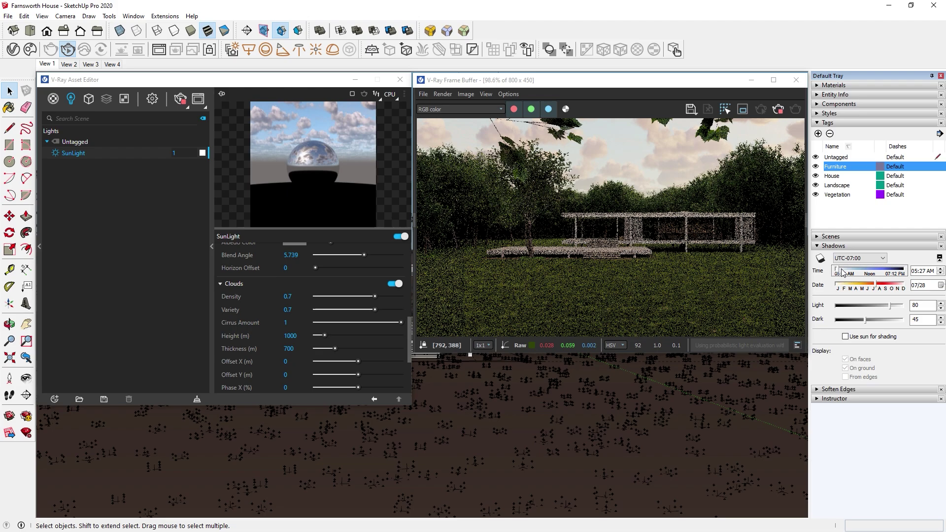
Enable SunLight Custom Orientation and aim the sun at 160° horizontal, 37° vertical.
scroll(366, 325, "up", 10)
left_click(393, 264)
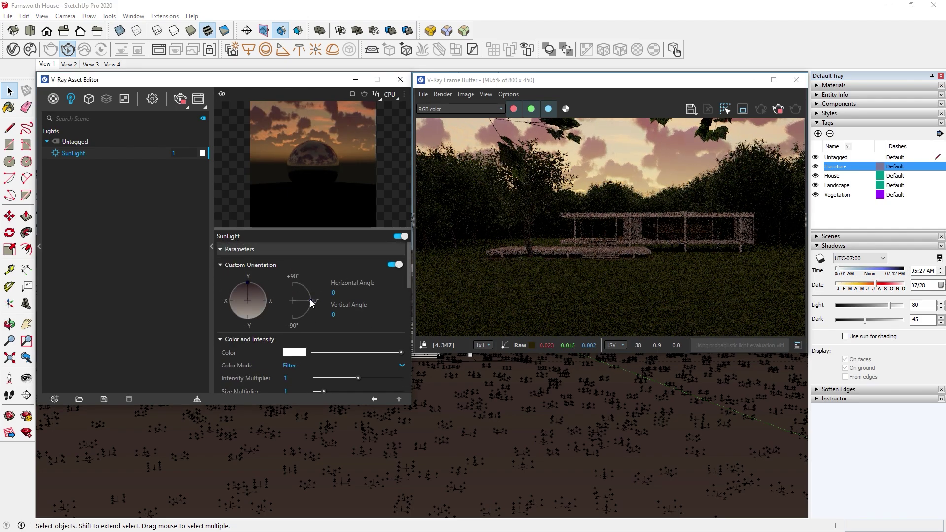
left_click_drag(312, 302, 257, 315)
left_click_drag(303, 285, 308, 297)
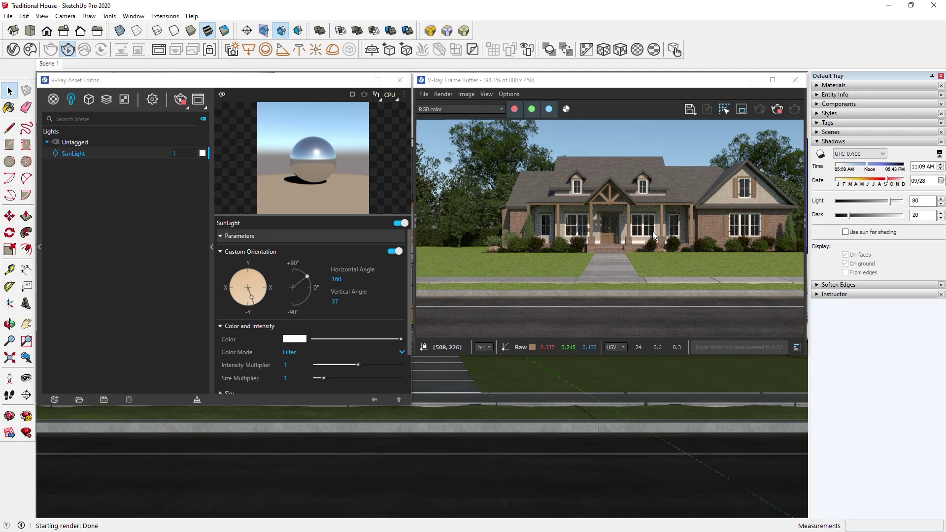
Turn off the SunLight and its custom orientation and set the shadow time to 05:43 PM.
left_click(400, 223)
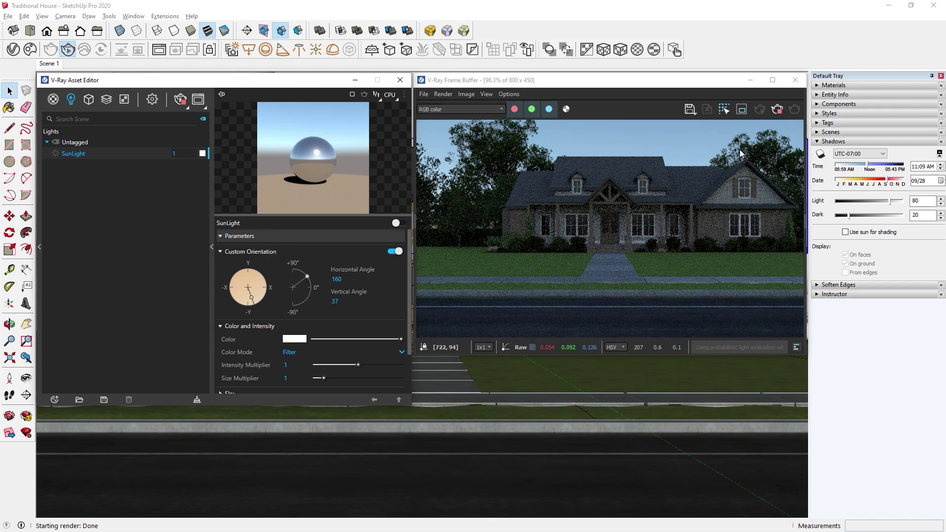
left_click(394, 251)
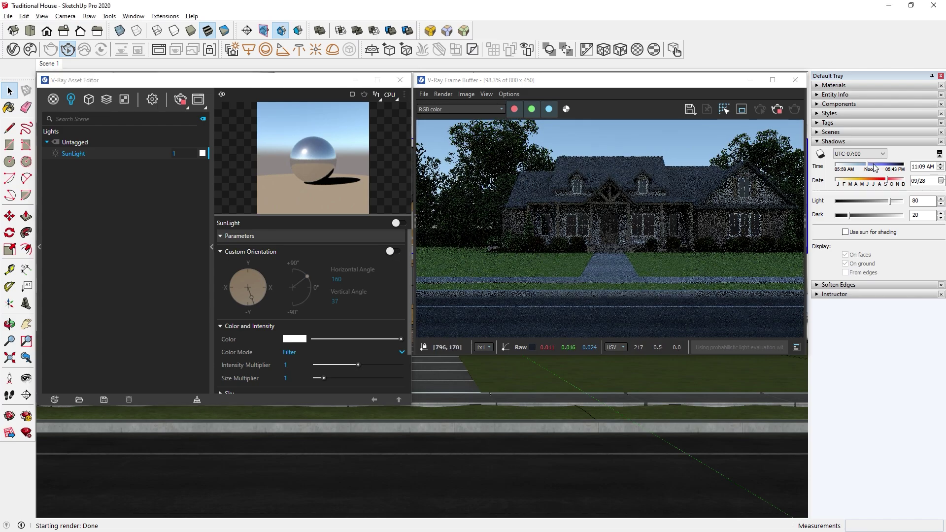
left_click_drag(867, 165, 907, 169)
left_click(940, 165)
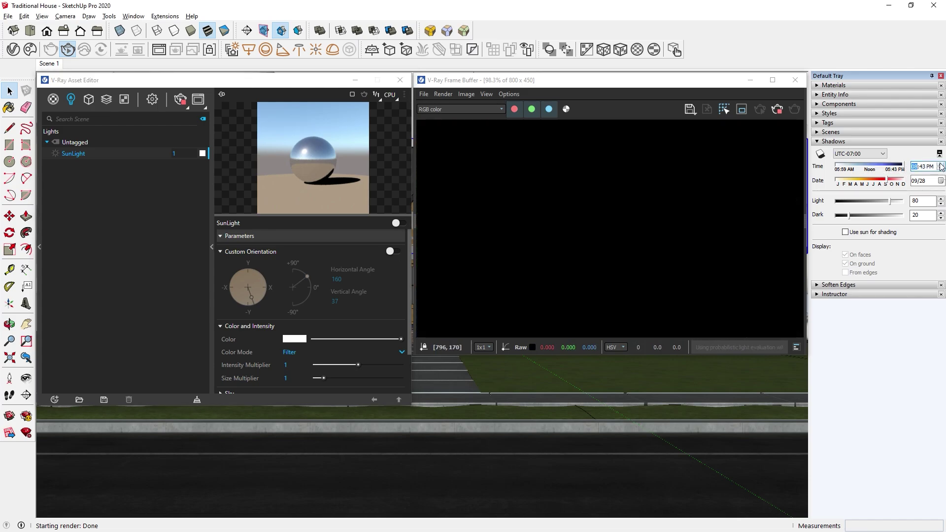
Add a dome light using the sunflowers_4k HDRI at intensity 45.
left_click(332, 49)
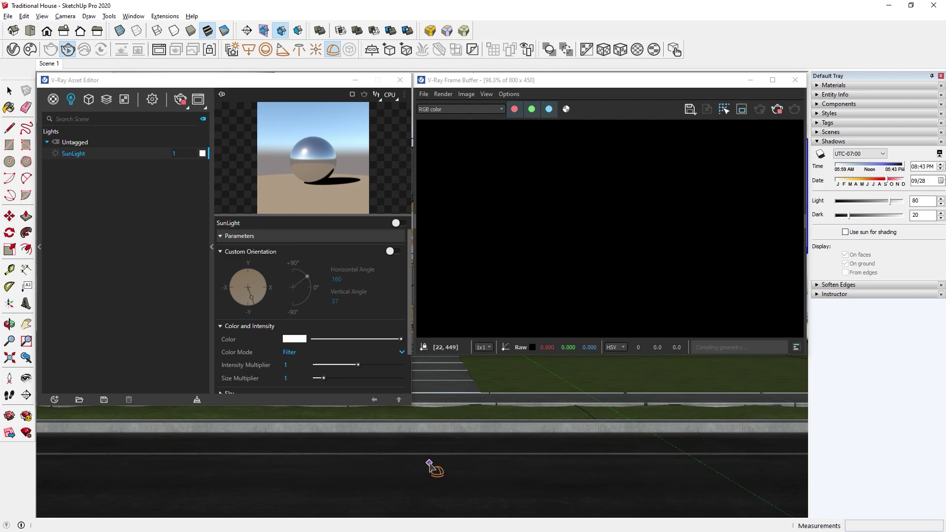
left_click(431, 465)
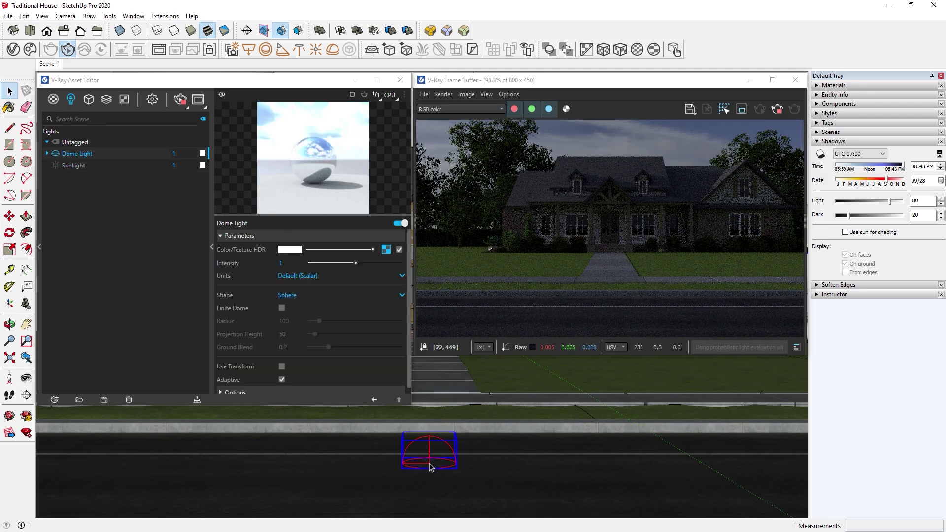
left_click(386, 250)
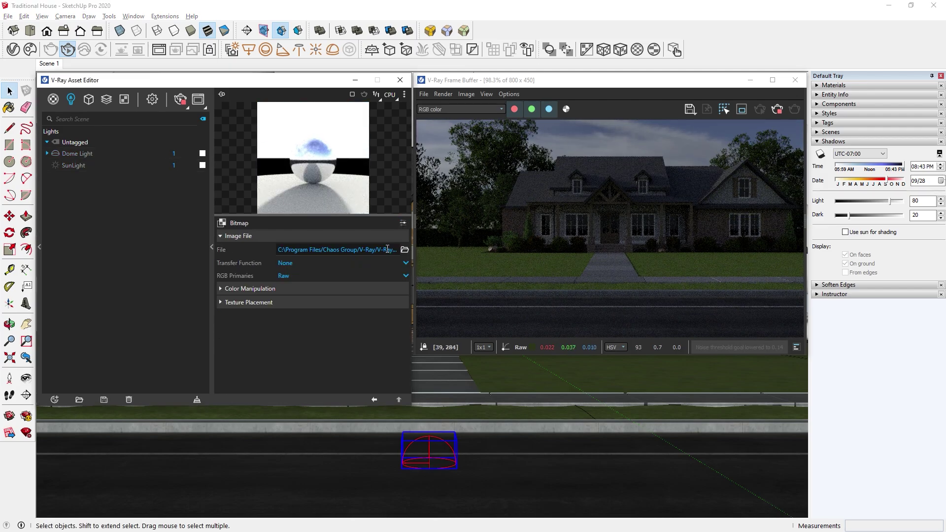
left_click(404, 250)
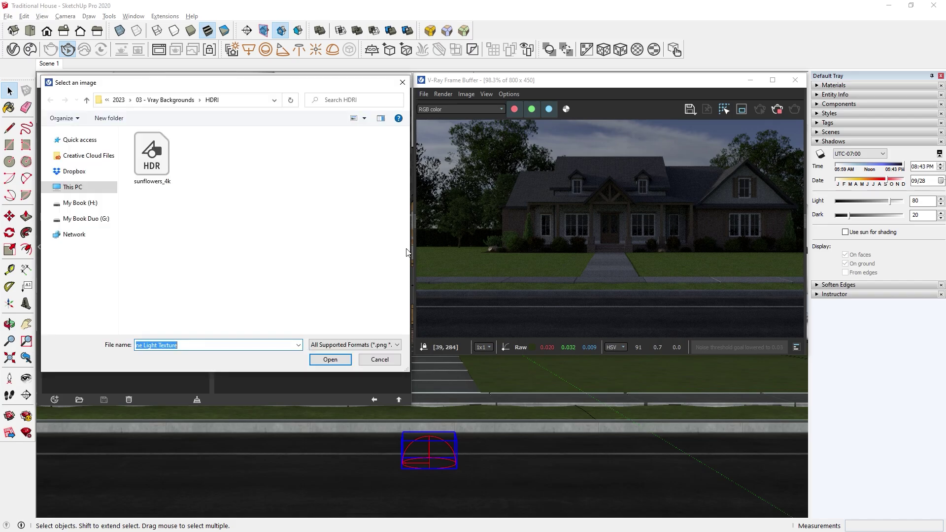
double_click(155, 165)
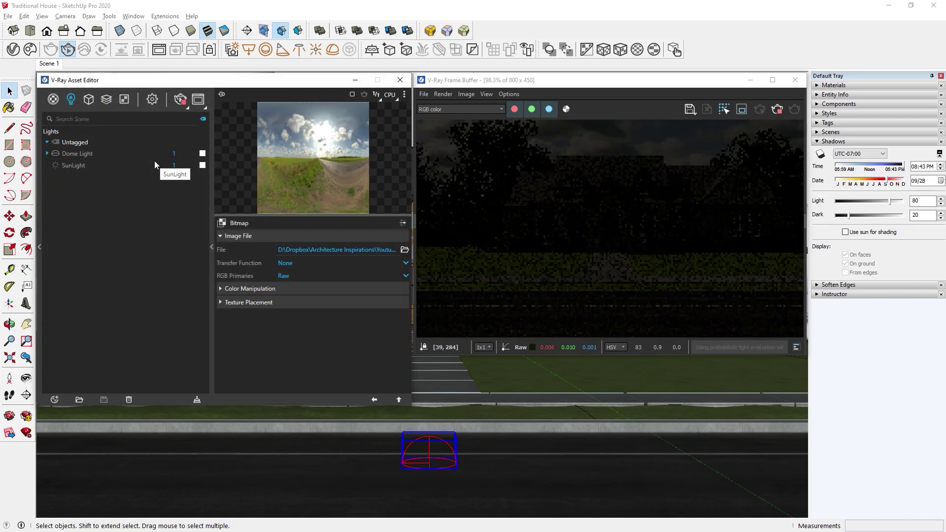
left_click(184, 153)
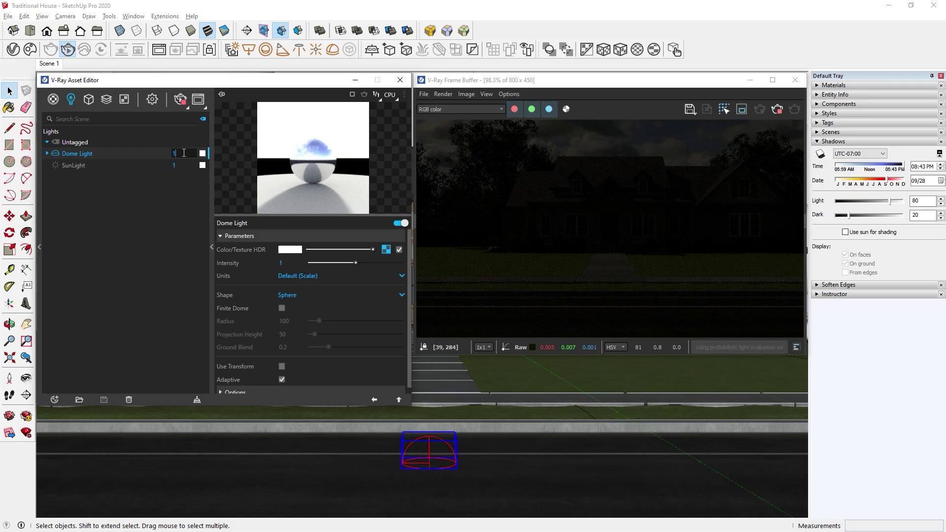
type("45")
key("Return")
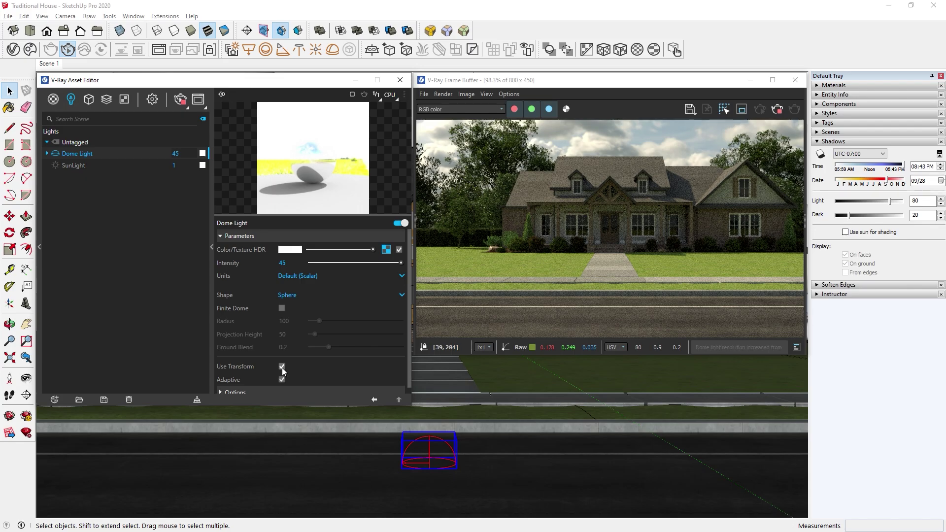
Rotate the dome light about its base to reorient the HDRI sky.
key("q")
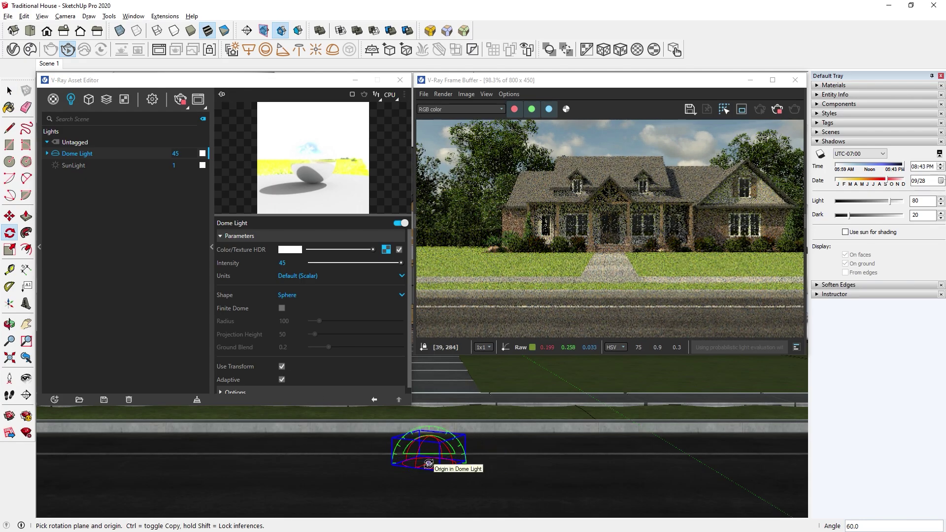
left_click_drag(429, 463, 476, 492)
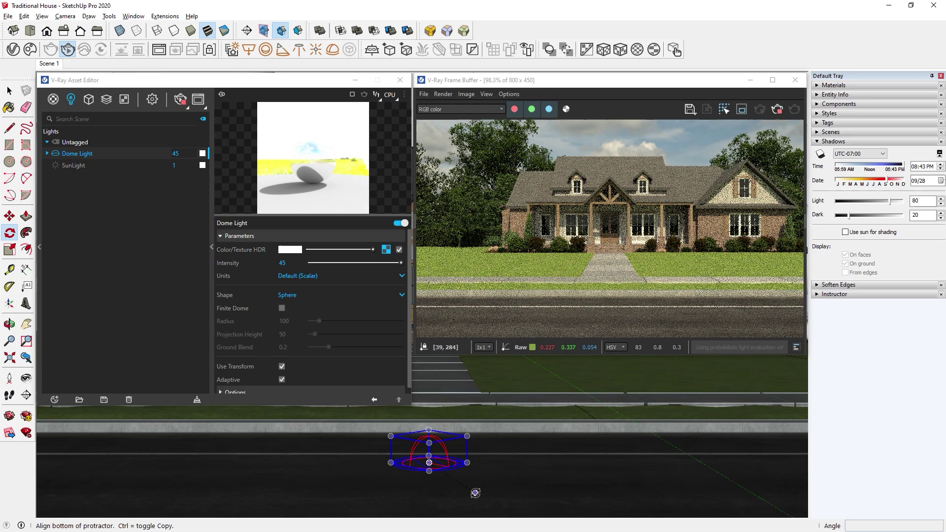
left_click(476, 493)
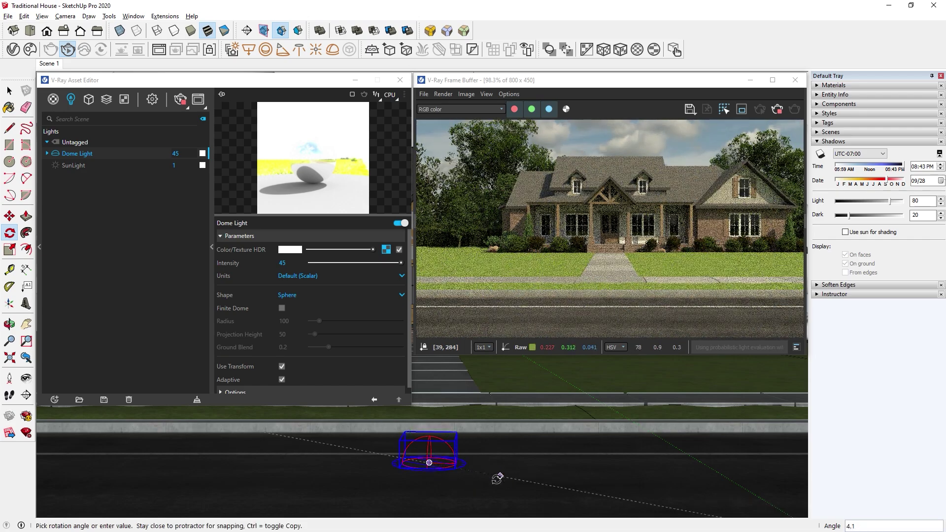
left_click(475, 491)
key("space")
Import the Sun 030 HDRI from Chaos Cosmos and copy its texture.
left_click(30, 49)
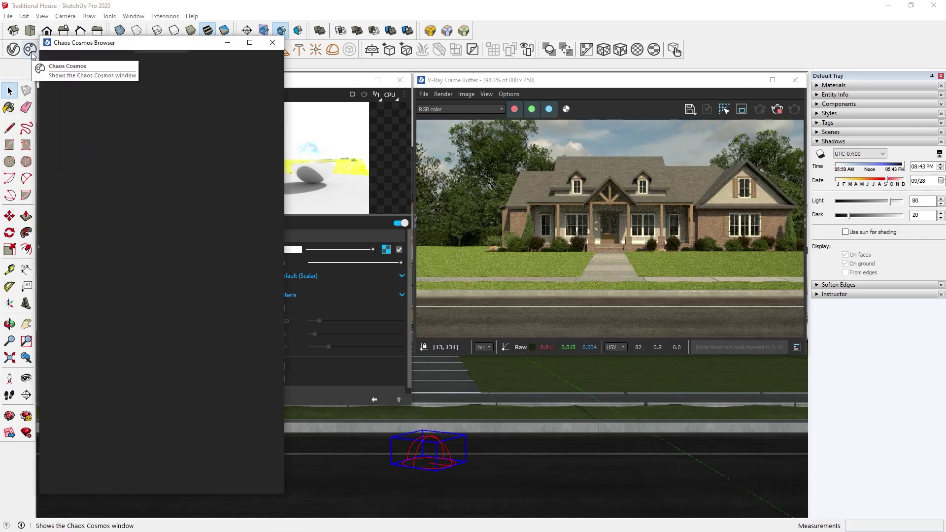
left_click(98, 315)
scroll(99, 320, "down", 10)
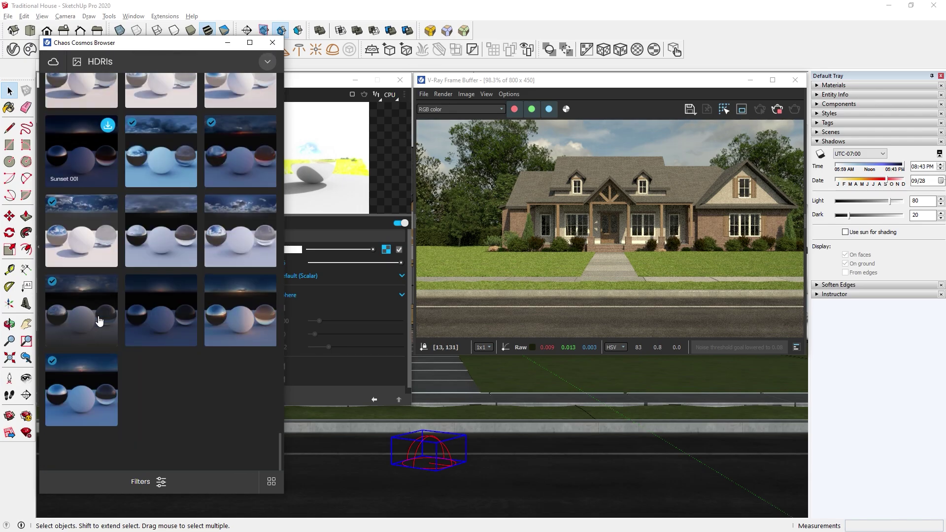
scroll(99, 321, "up", 5)
left_click(164, 317)
left_click(157, 350)
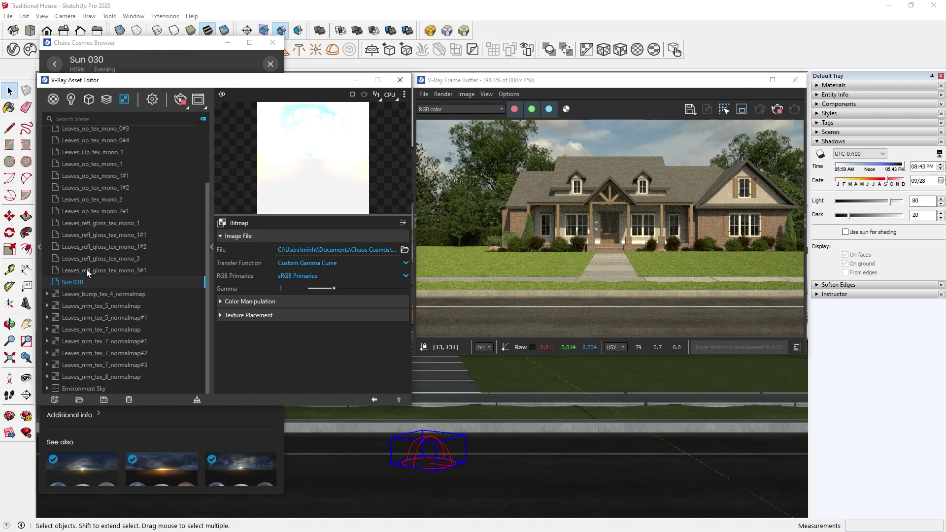
right_click(83, 287)
key("Escape")
Paste the Sun 030 texture into the Dome Light and set its intensity to 10.
left_click(72, 100)
left_click(95, 155)
left_click(386, 249)
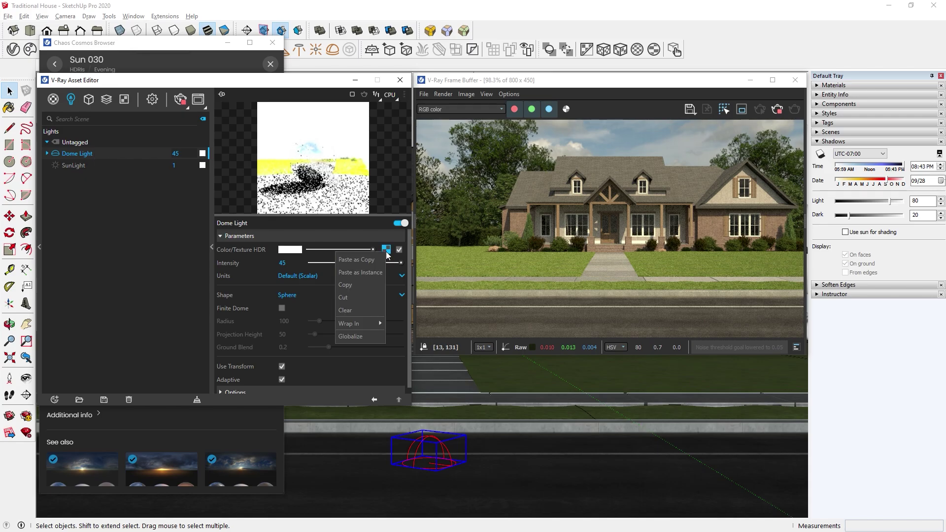
left_click(369, 259)
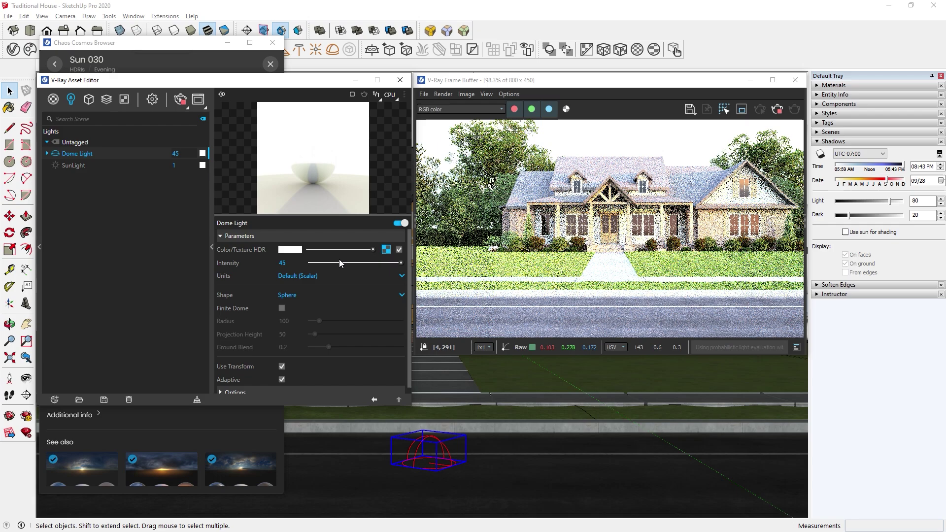
double_click(290, 263)
type("10")
key("Return")
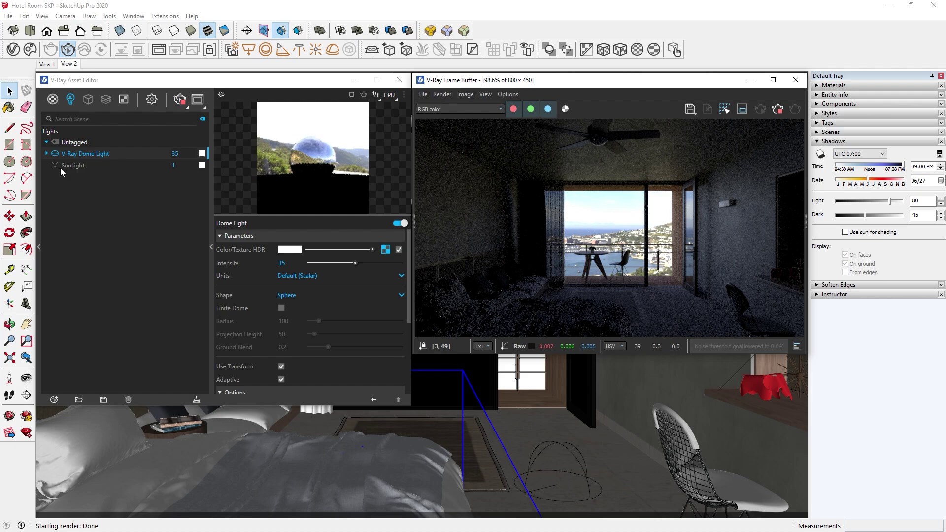
Stop the dome light affecting diffuse, specular and atmospherics.
scroll(255, 333, "down", 5)
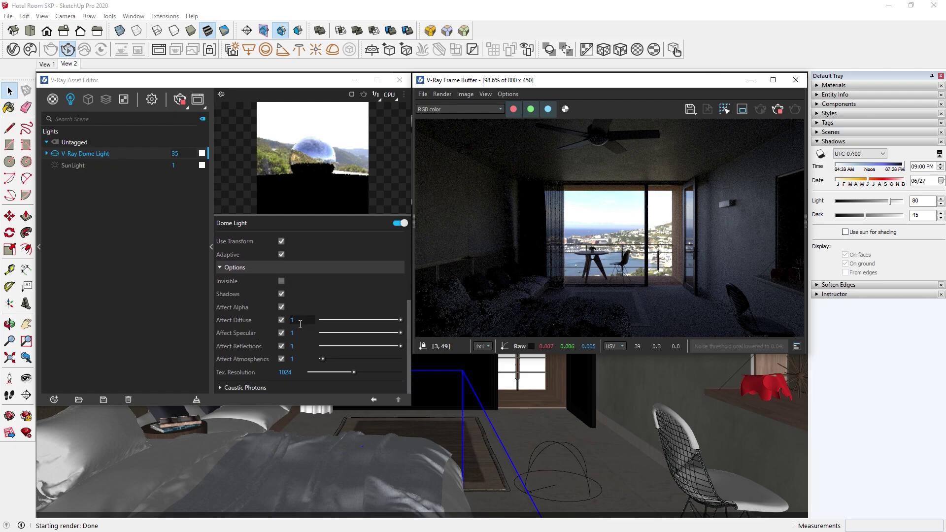
left_click(282, 358)
left_click(282, 333)
left_click(281, 319)
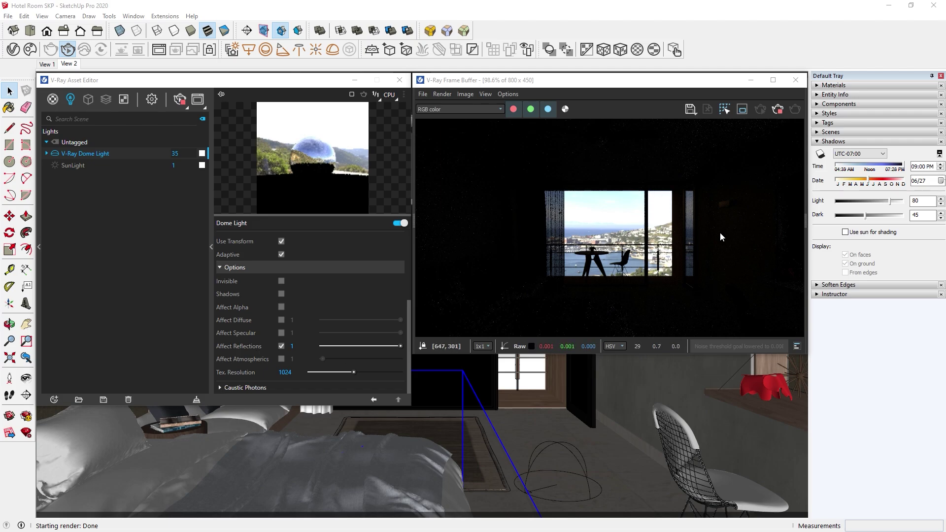
Set the sun to 1:00 PM on 12/31, colour mode Override, size multiplier 50.
left_click(119, 166)
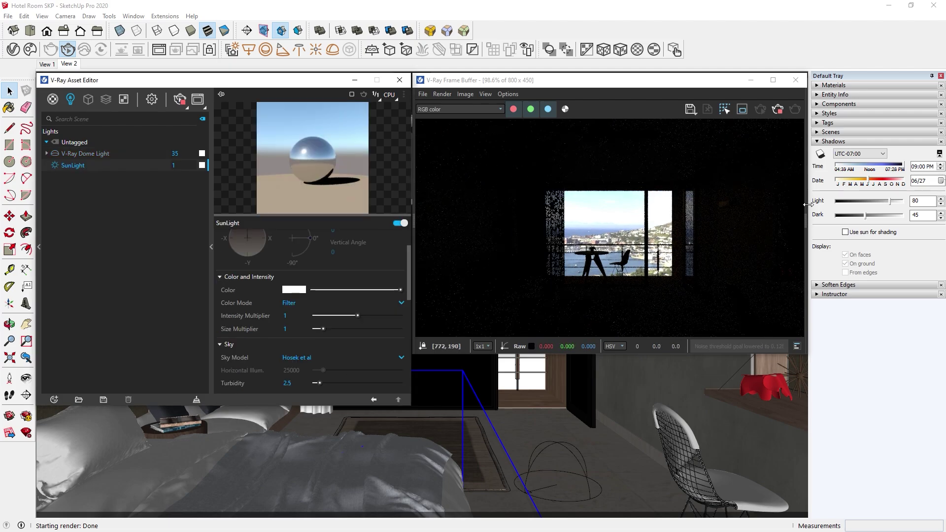
left_click_drag(903, 164, 906, 183)
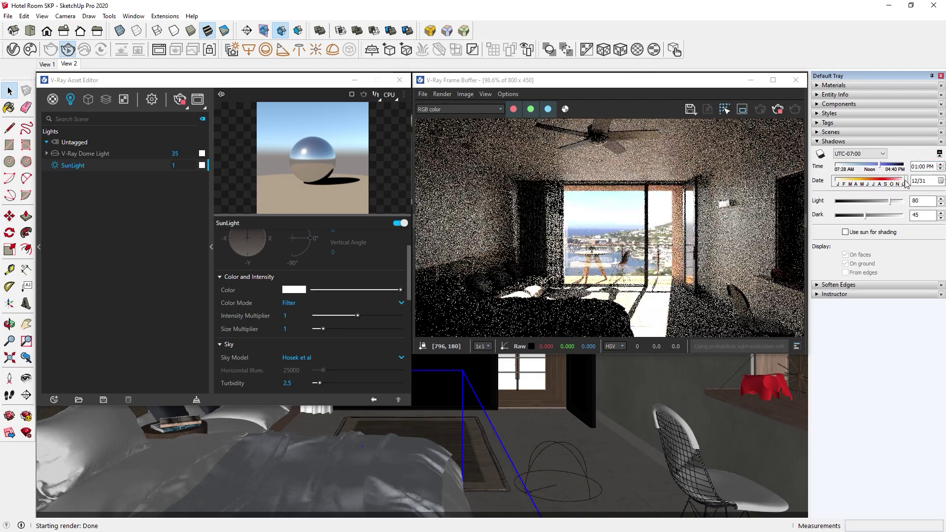
left_click(291, 302)
left_click(301, 341)
double_click(291, 329)
type("50")
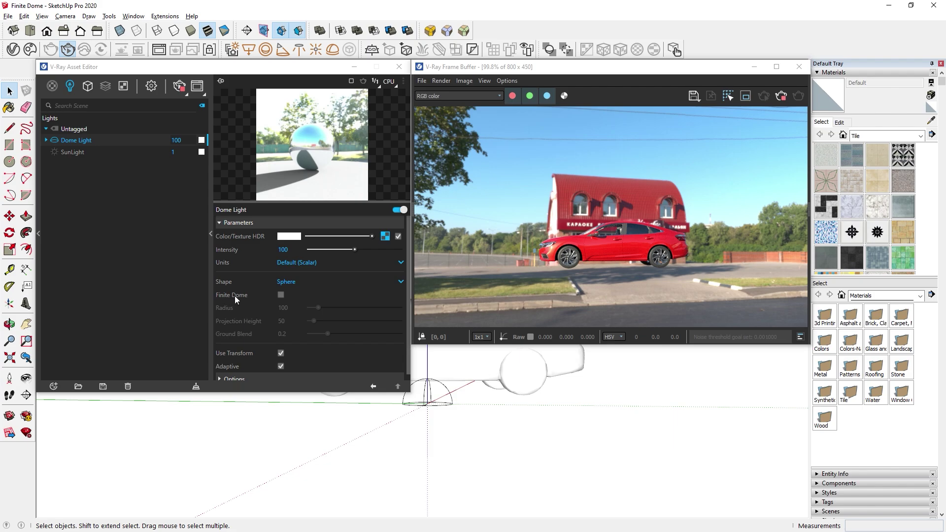
Make the dome light finite with projection height 50 and ground blend 0.
left_click(282, 295)
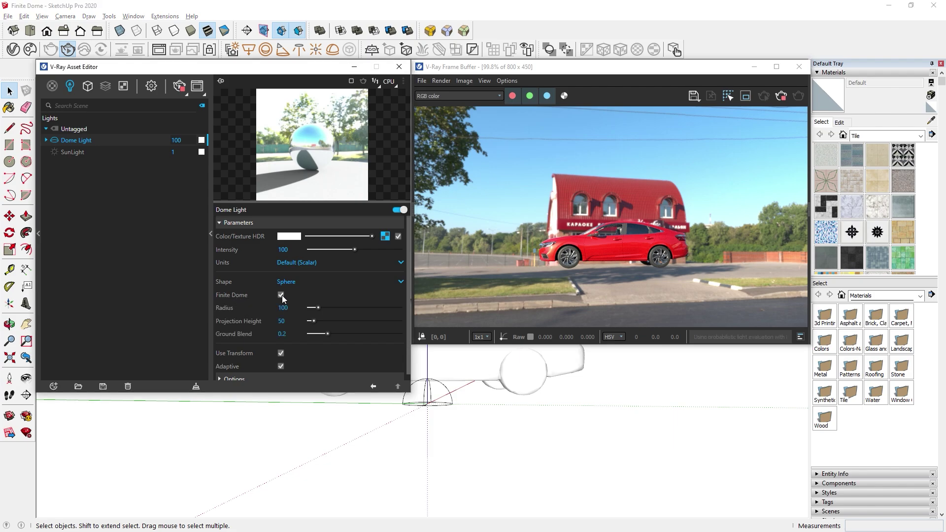
mouse_move(541, 414)
middle_mouse_down()
mouse_move(575, 430)
mouse_move(546, 451)
mouse_move(492, 434)
middle_mouse_up()
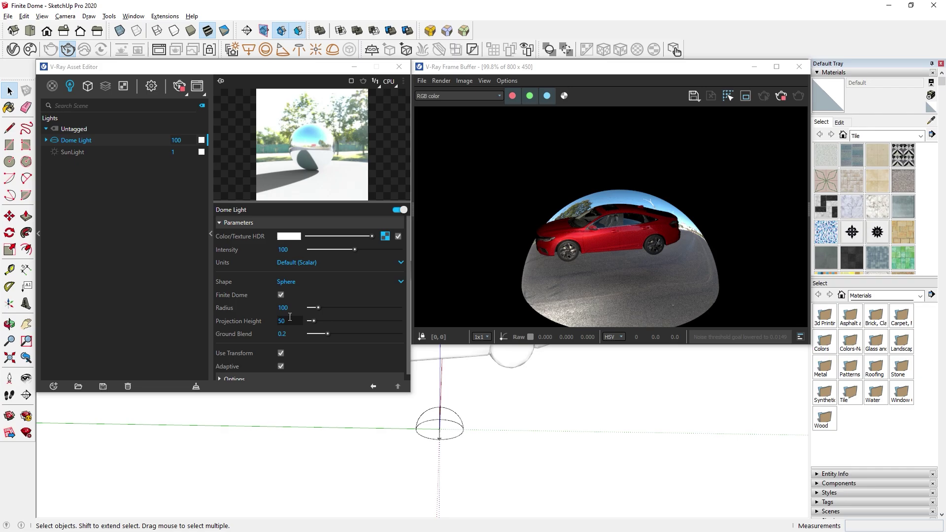
left_click(293, 320)
type("50")
key("Return")
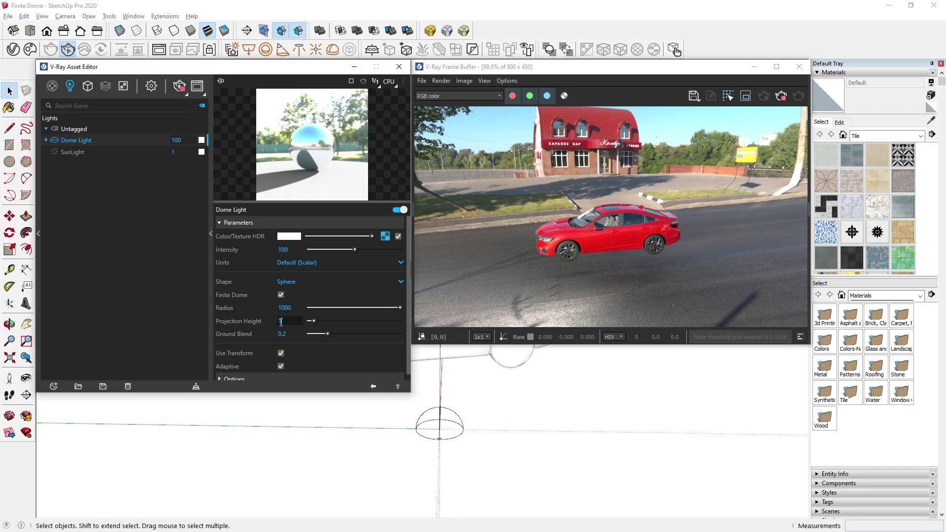
key("Return")
mouse_move(492, 418)
middle_mouse_down()
mouse_move(770, 384)
mouse_move(498, 428)
mouse_move(477, 454)
mouse_move(539, 450)
middle_mouse_up()
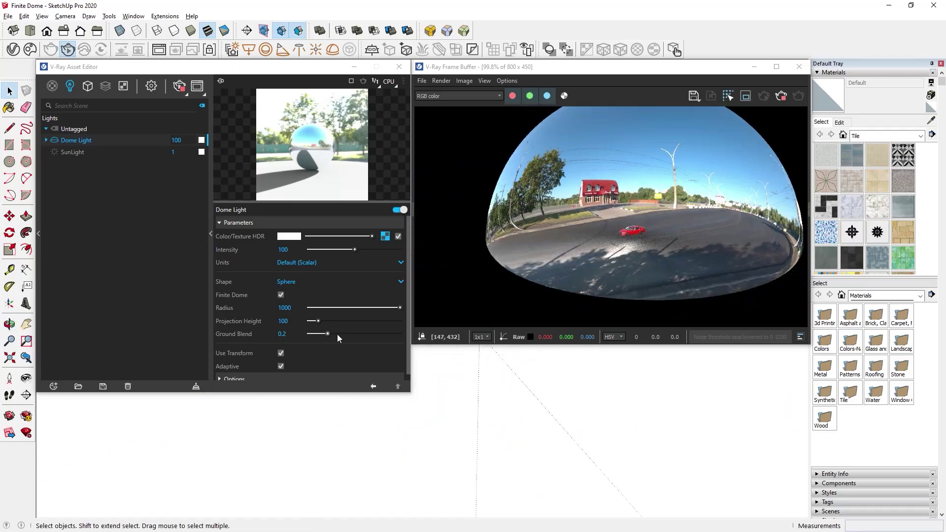
left_click_drag(327, 334, 302, 339)
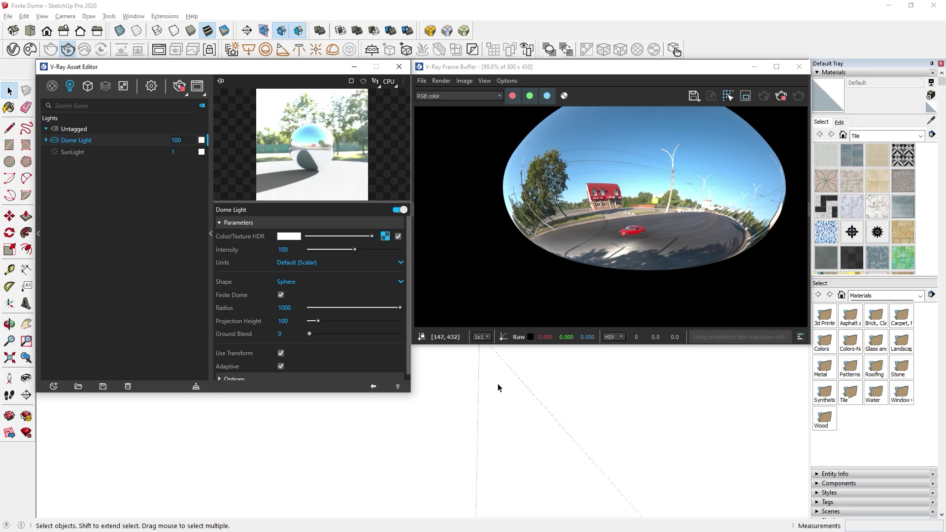
mouse_move(498, 385)
middle_mouse_down()
mouse_move(542, 480)
mouse_move(495, 430)
mouse_move(512, 373)
mouse_move(474, 323)
mouse_move(545, 394)
mouse_move(536, 386)
mouse_move(543, 406)
mouse_move(626, 471)
mouse_move(604, 468)
mouse_move(500, 394)
mouse_move(521, 403)
mouse_move(473, 436)
middle_mouse_up()
scroll(495, 430, "up", 5)
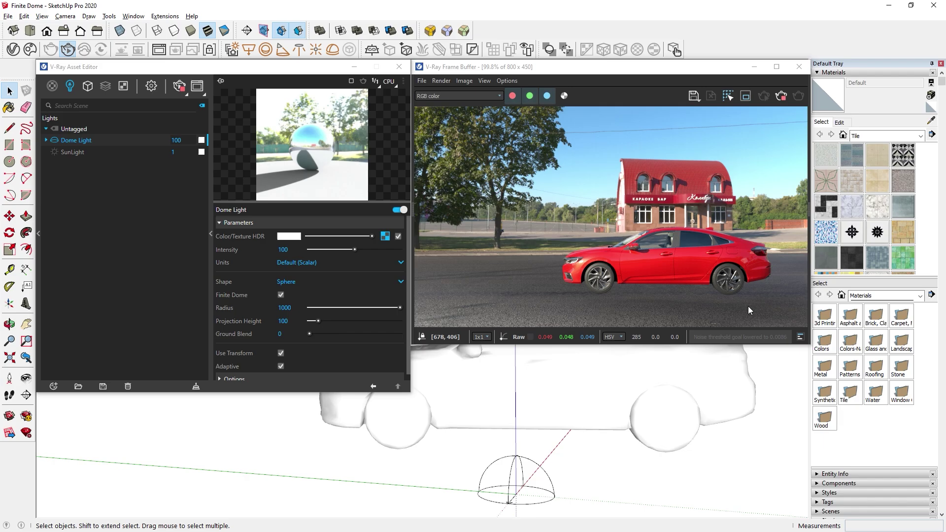
mouse_move(518, 433)
middle_mouse_down()
mouse_move(507, 451)
mouse_move(542, 395)
mouse_move(608, 522)
middle_mouse_up()
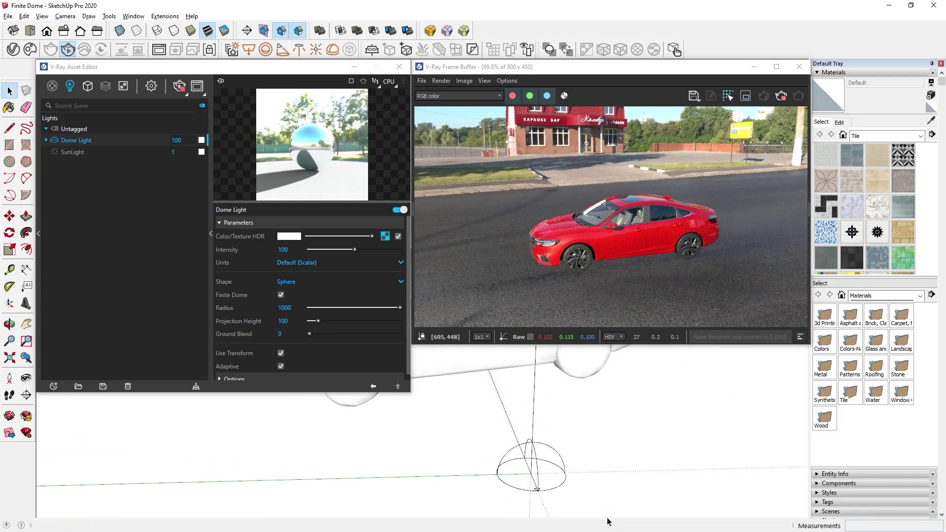
Place an infinite ground plane at the dome's base and create a Generic material.
left_click(373, 50)
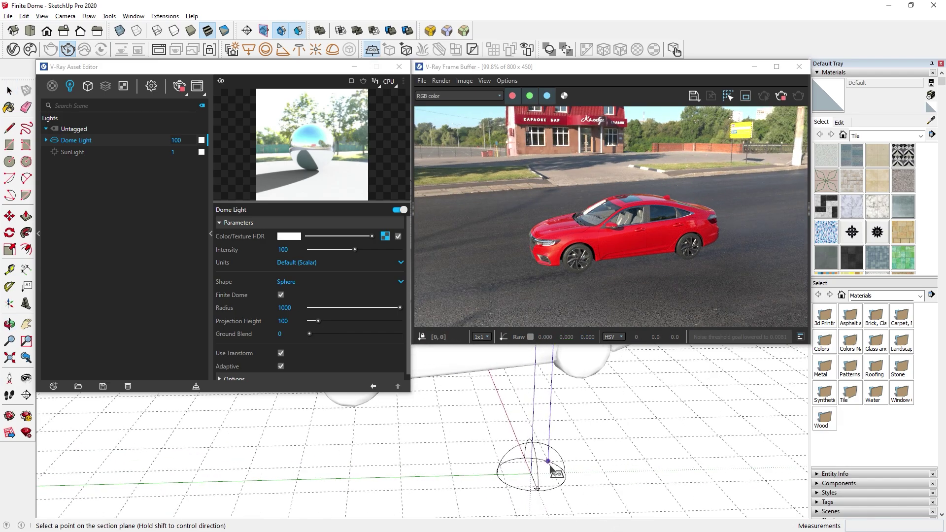
left_click(533, 475)
left_click(55, 386)
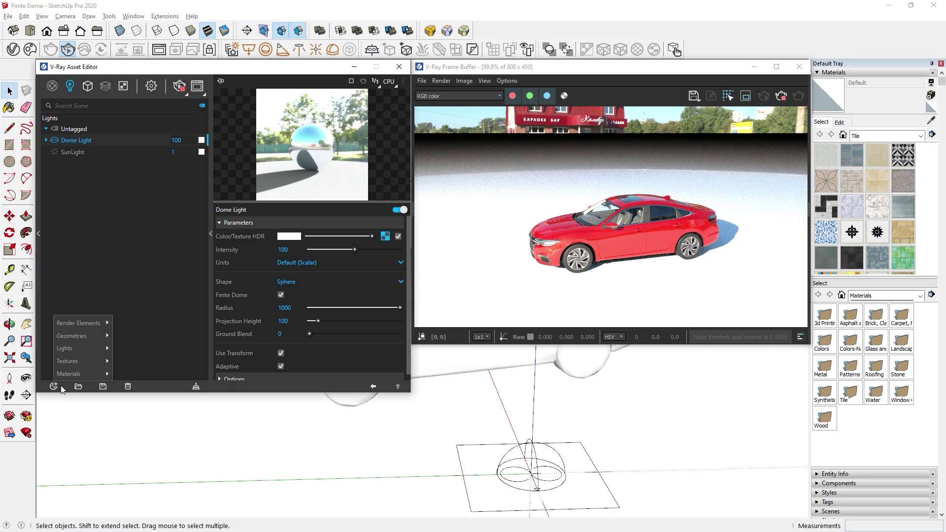
left_click(143, 220)
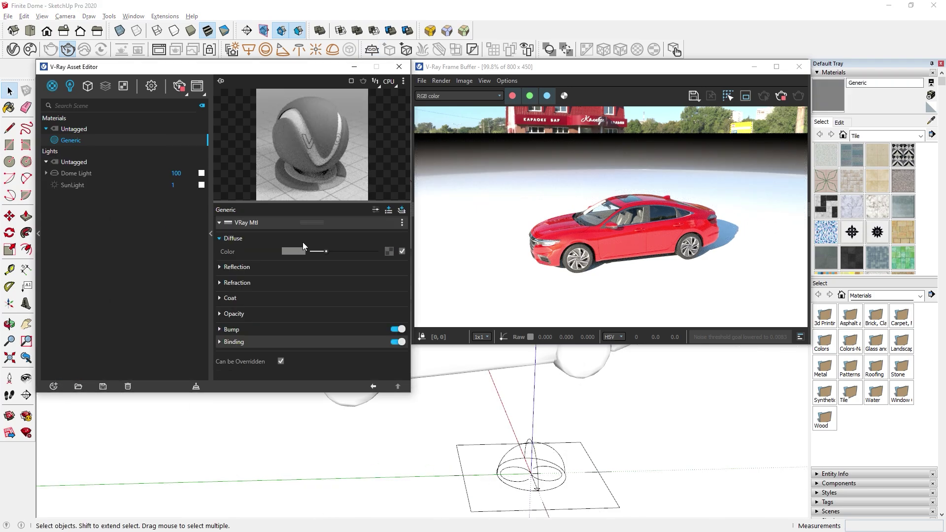
Make the Generic material white and apply a new Wrapper material to the ground plane.
left_click_drag(326, 252, 406, 256)
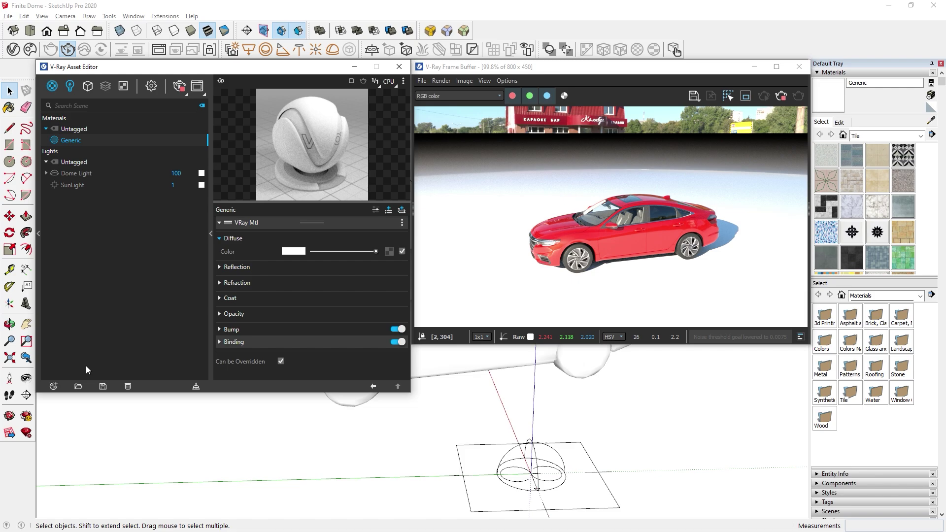
left_click(54, 386)
mouse_move(74, 373)
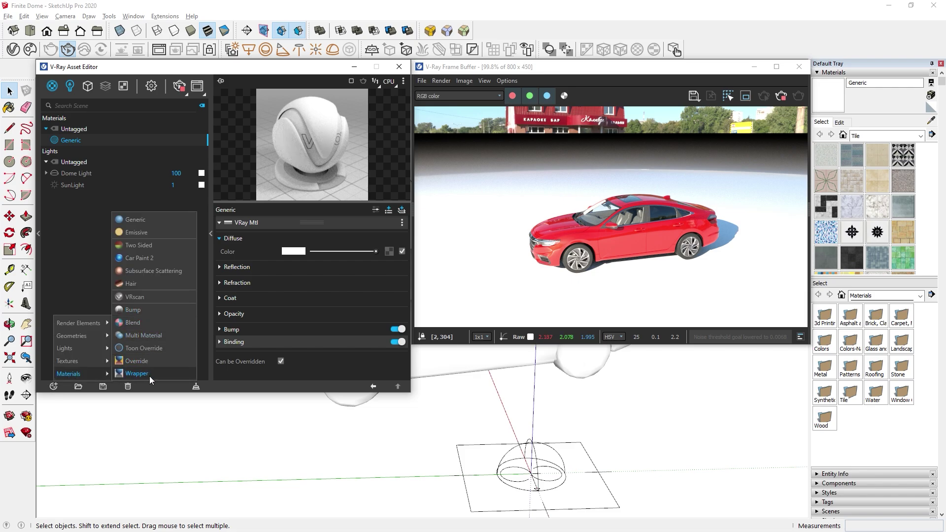
left_click(137, 373)
left_click(591, 469)
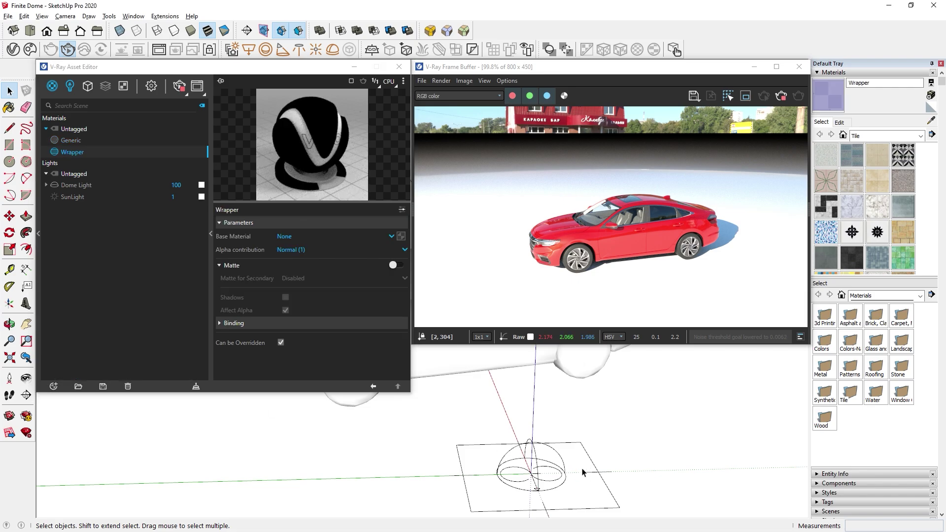
right_click(114, 151)
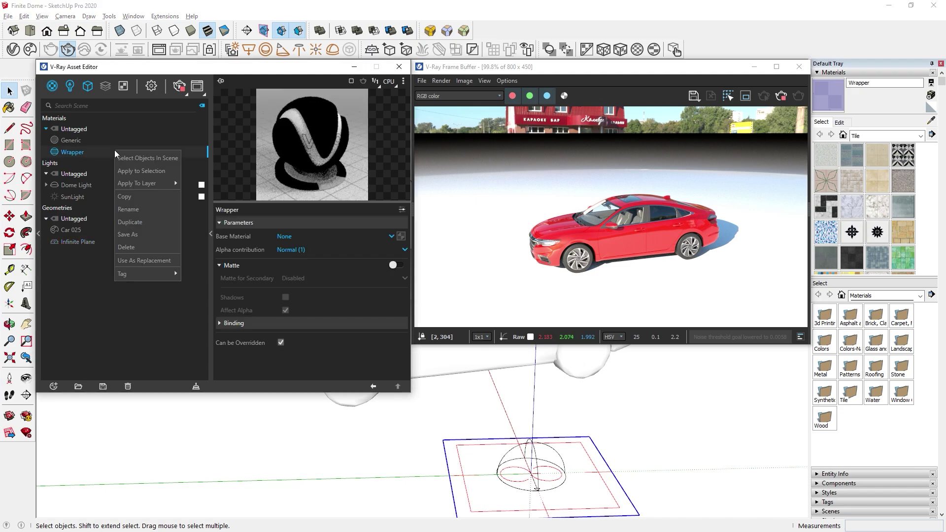
left_click(140, 167)
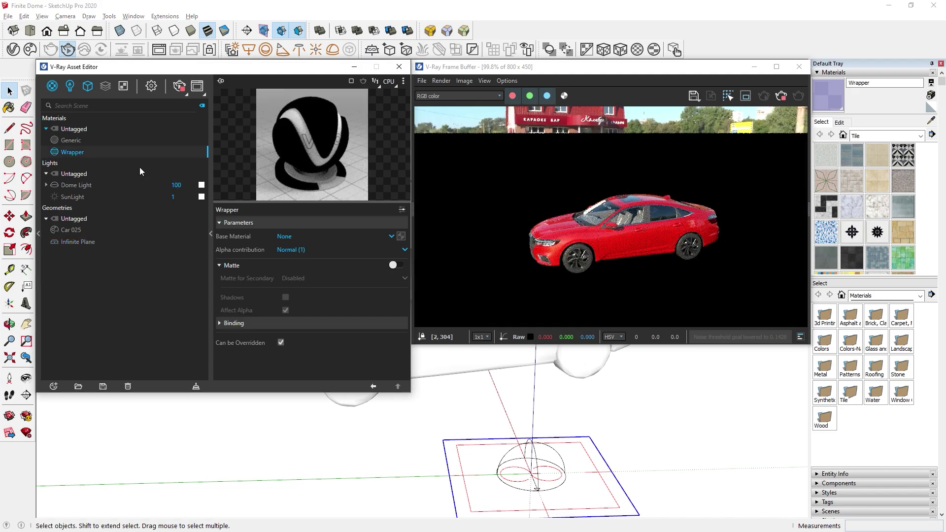
Give the Wrapper a Generic base as a shadow-catching matte with Environment Projection.
left_click(314, 238)
left_click(306, 262)
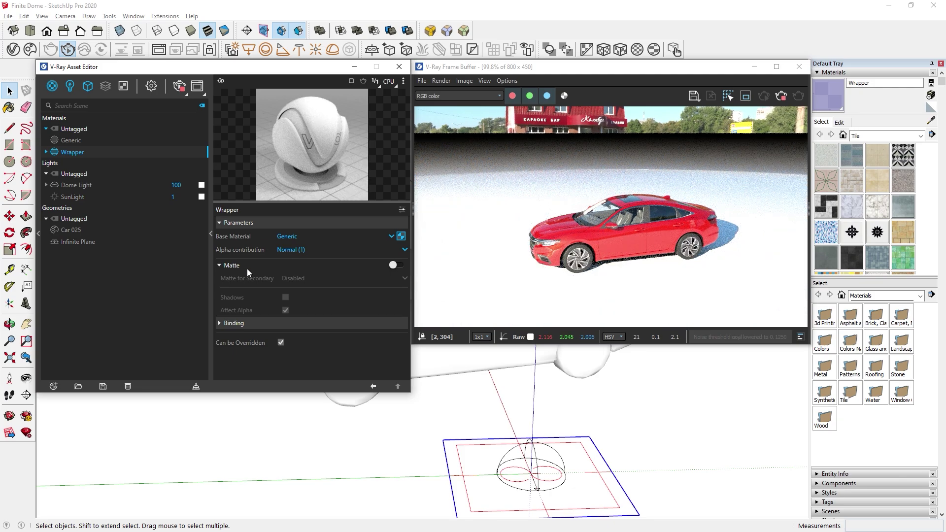
left_click(397, 266)
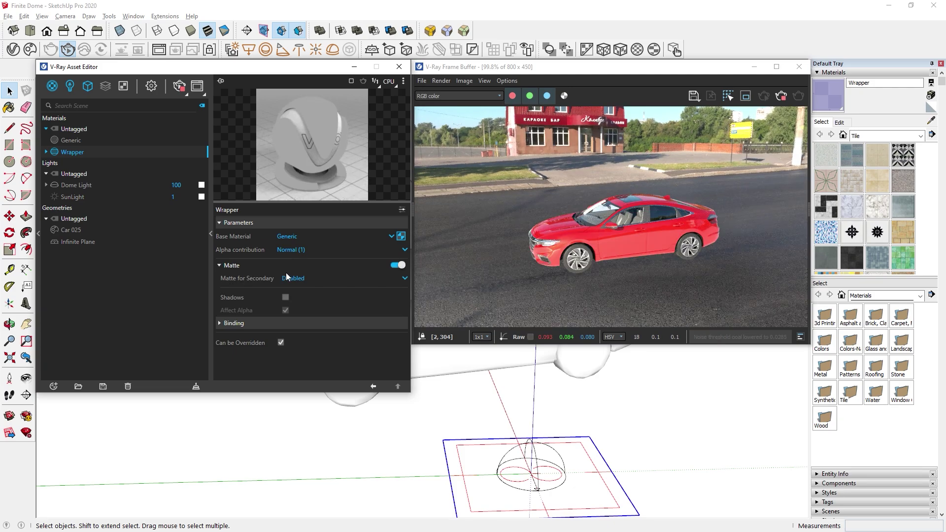
left_click(299, 279)
left_click(302, 305)
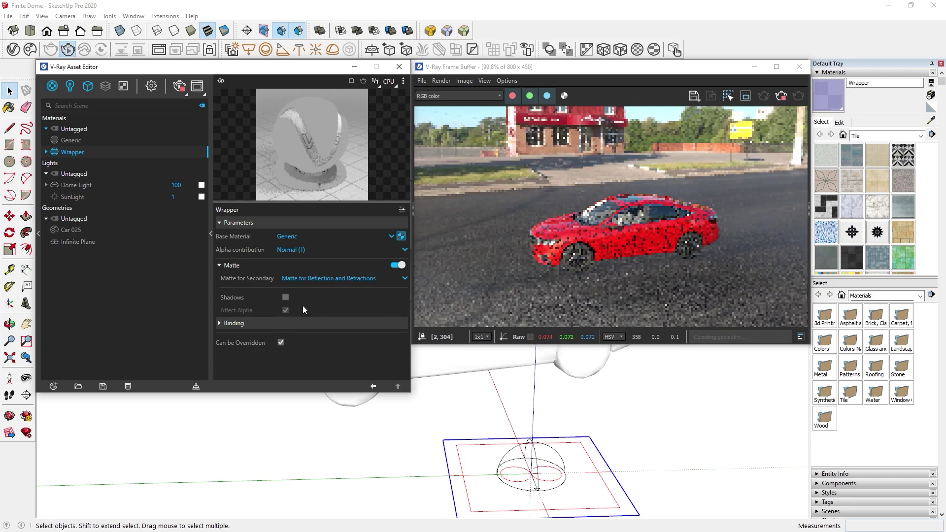
left_click(309, 279)
left_click(314, 317)
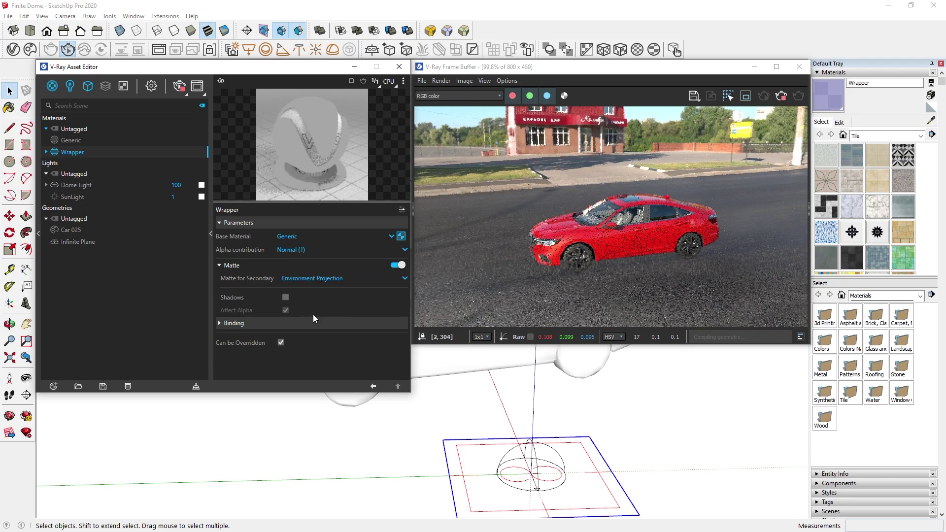
left_click(285, 297)
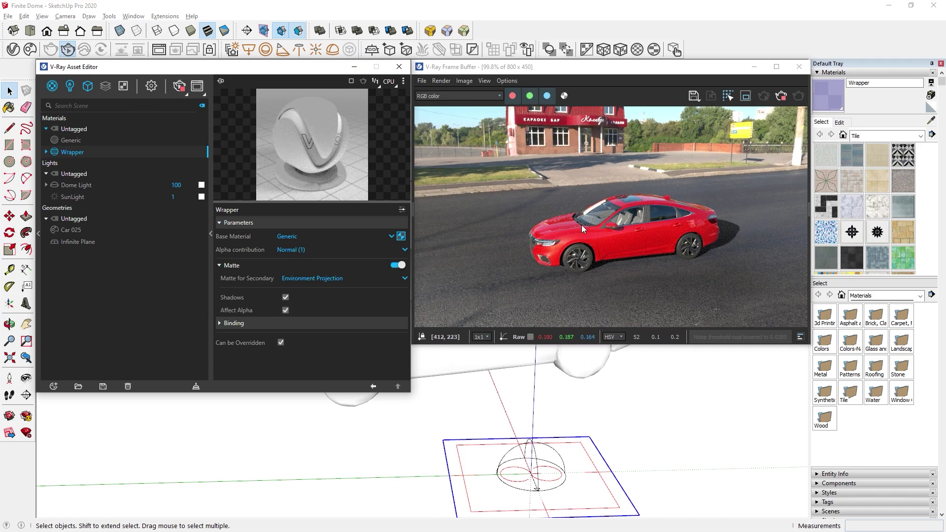
mouse_move(684, 350)
middle_mouse_down()
mouse_move(704, 401)
mouse_move(549, 393)
mouse_move(638, 397)
mouse_move(638, 426)
mouse_move(714, 431)
middle_mouse_up()
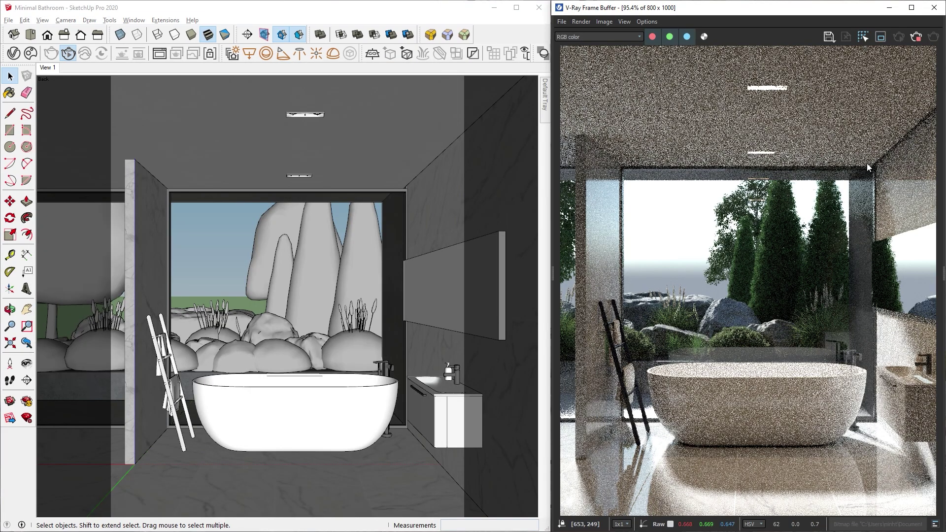
Glance at the scene's lights settings, then orbit up to look down on the trees.
left_click(9, 55)
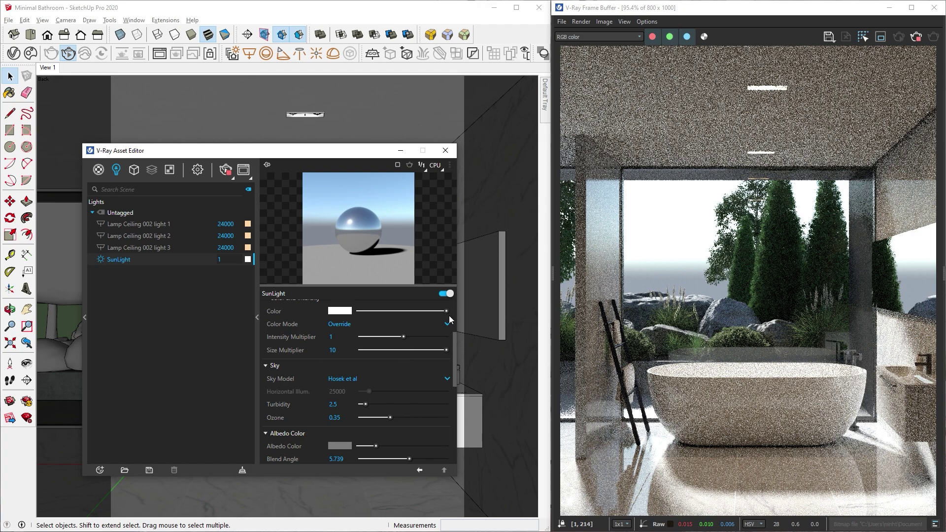
left_click(445, 150)
mouse_move(426, 184)
middle_mouse_down()
mouse_move(330, 261)
mouse_move(297, 345)
mouse_move(355, 295)
mouse_move(456, 283)
middle_mouse_up()
Import the Background Image file into the model and rotate it 90 degrees upright.
key("alt+Tab")
left_click_drag(624, 223, 347, 249)
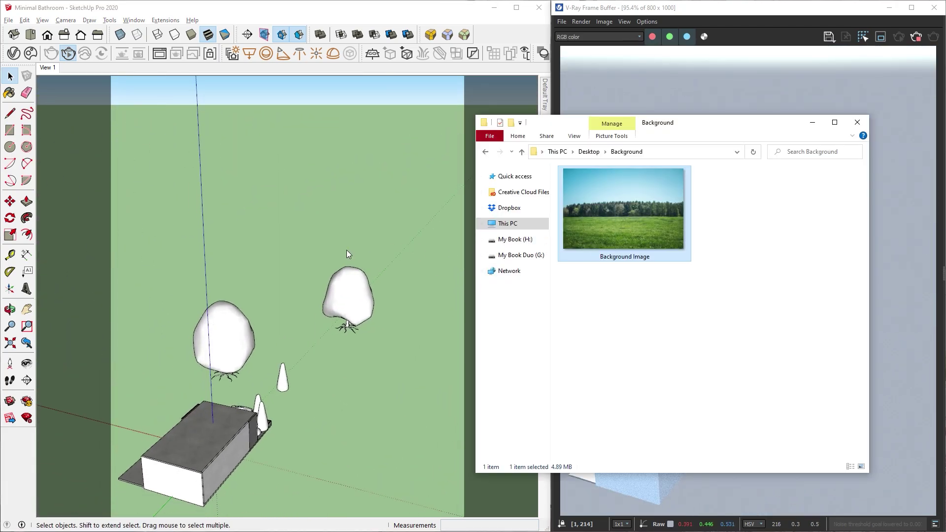
left_click(346, 250)
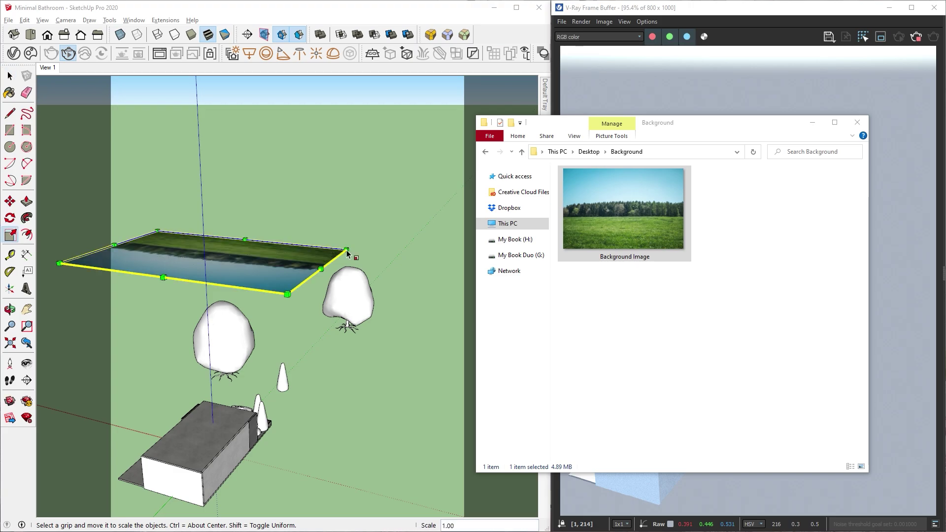
left_click(812, 122)
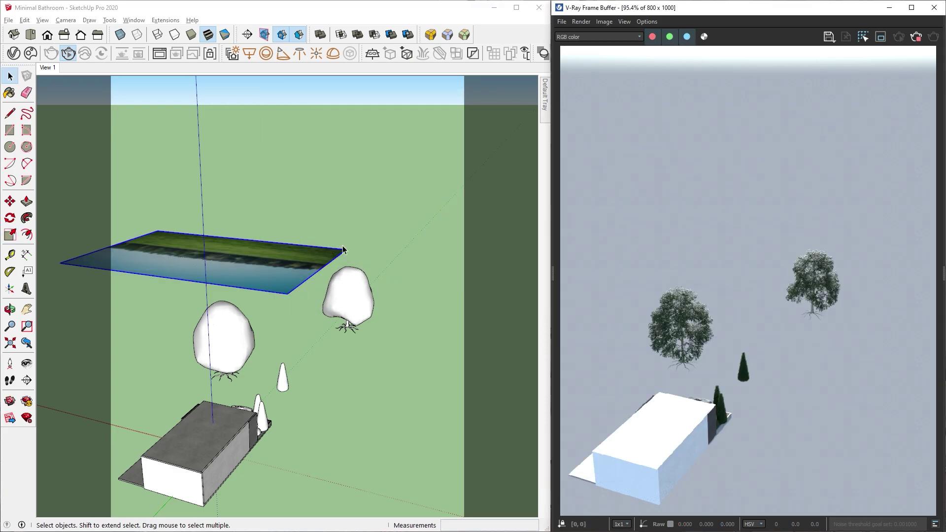
key("q")
left_click(357, 232)
left_click(359, 155)
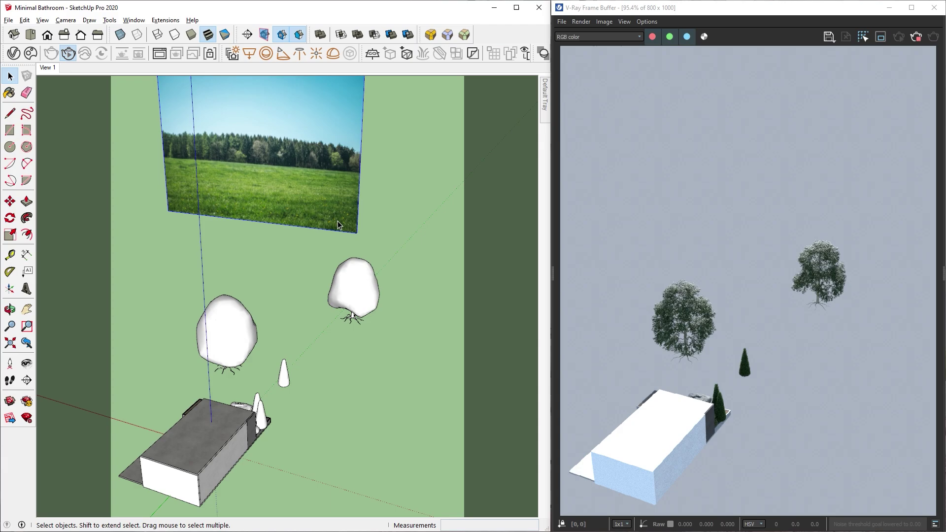
mouse_move(338, 226)
middle_mouse_down()
mouse_move(393, 271)
mouse_move(425, 250)
mouse_move(459, 298)
middle_mouse_up()
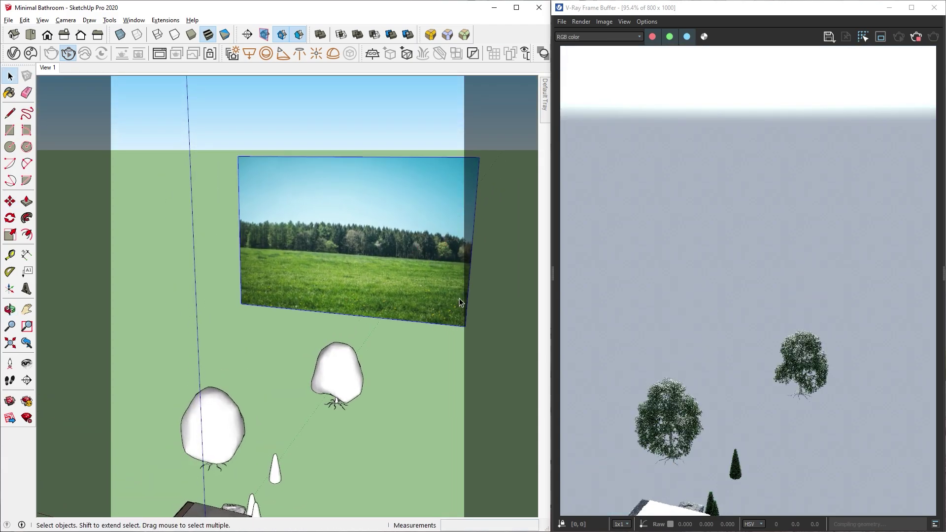
Explode the Background Image and turn it into a group.
right_click(360, 227)
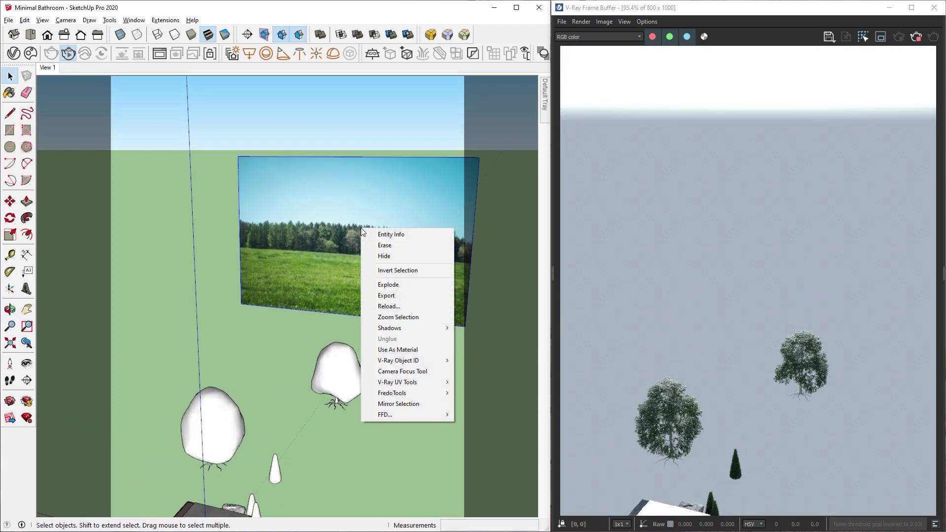
left_click(401, 285)
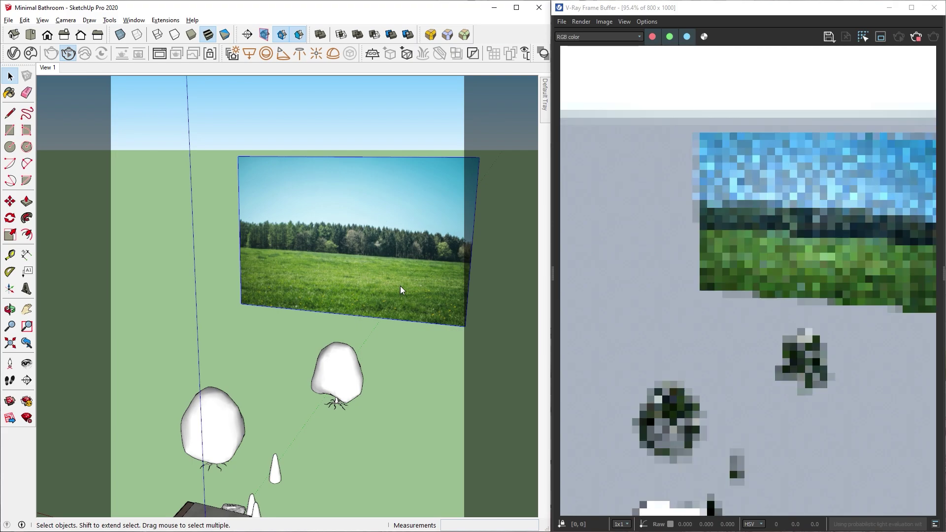
right_click(400, 286)
left_click(434, 369)
mouse_move(434, 369)
middle_mouse_down()
mouse_move(433, 296)
mouse_move(444, 302)
middle_mouse_up()
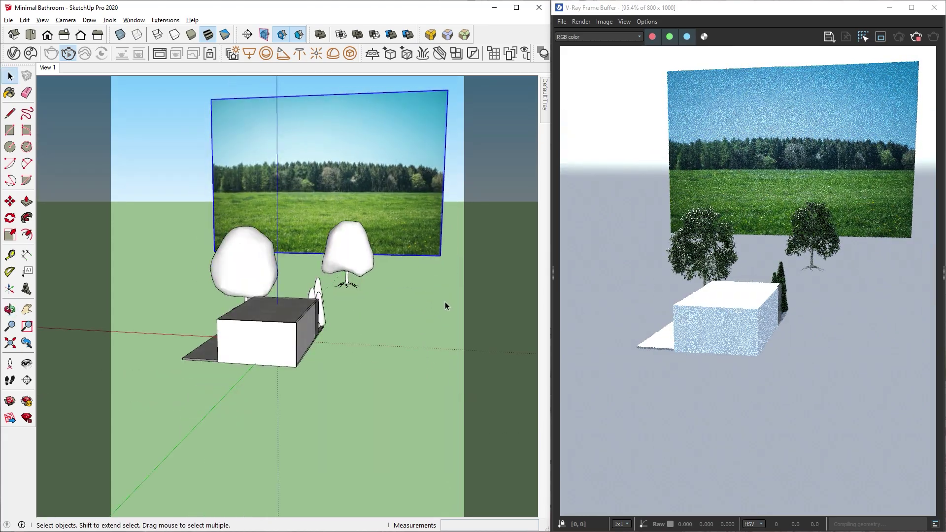
Move the backdrop image lower-left, then slightly right, to fill the View 1 window.
left_click(54, 68)
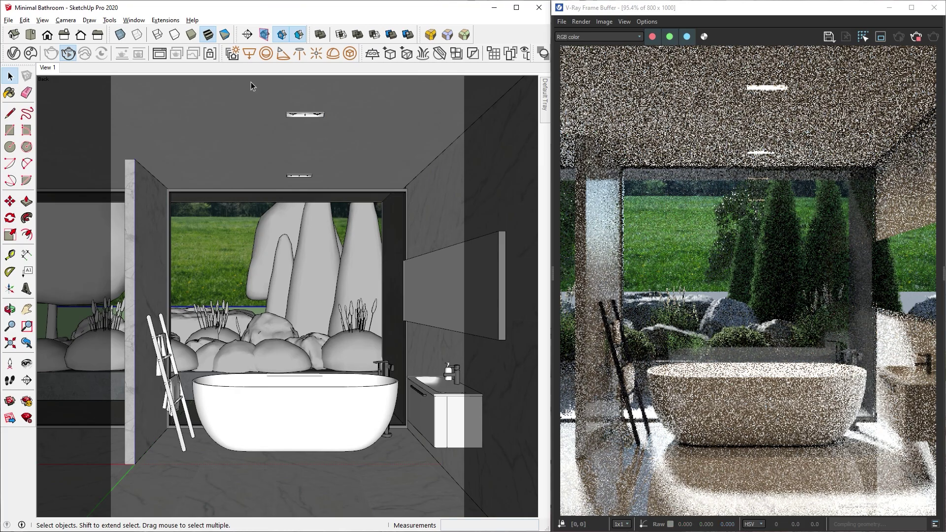
left_click(210, 53)
mouse_move(256, 221)
middle_mouse_down()
mouse_move(308, 393)
mouse_move(338, 173)
middle_mouse_up()
key("m")
left_click(386, 211)
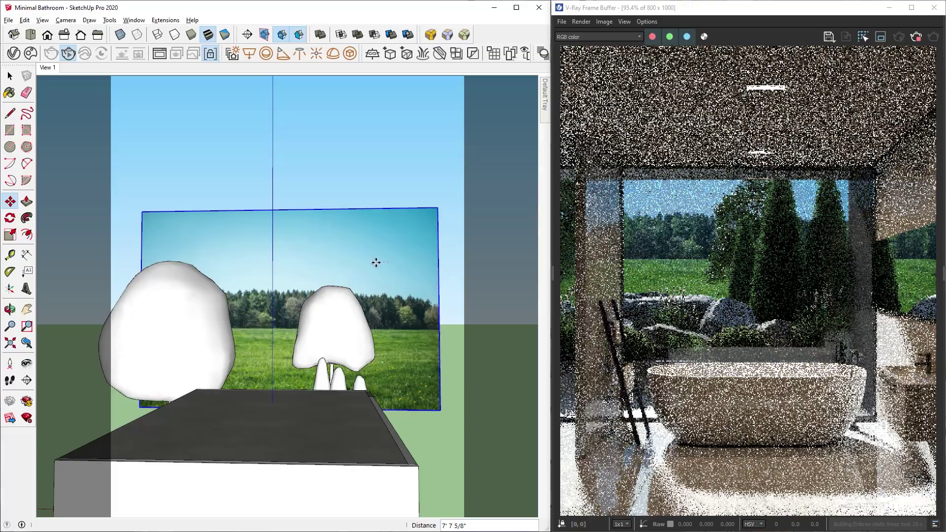
left_click(365, 264)
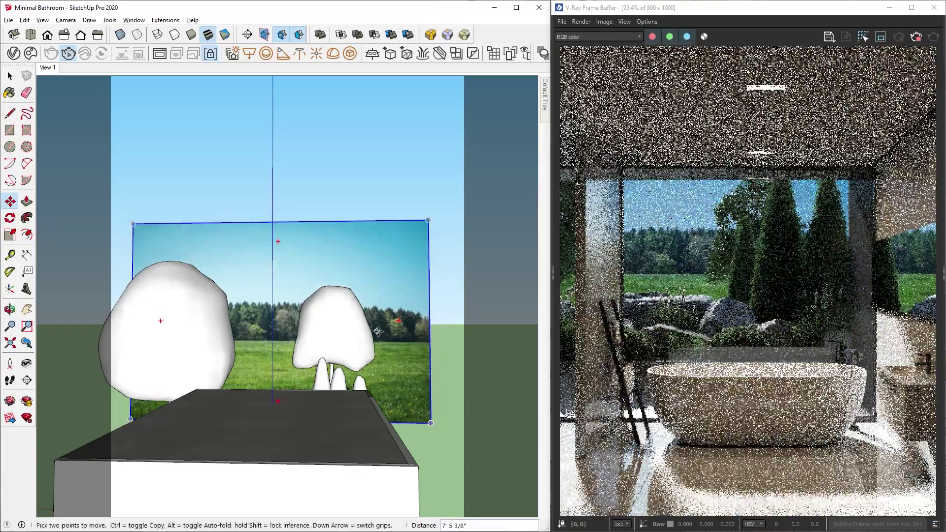
mouse_move(378, 331)
middle_mouse_down()
mouse_move(345, 256)
mouse_move(378, 337)
middle_mouse_up()
key("space")
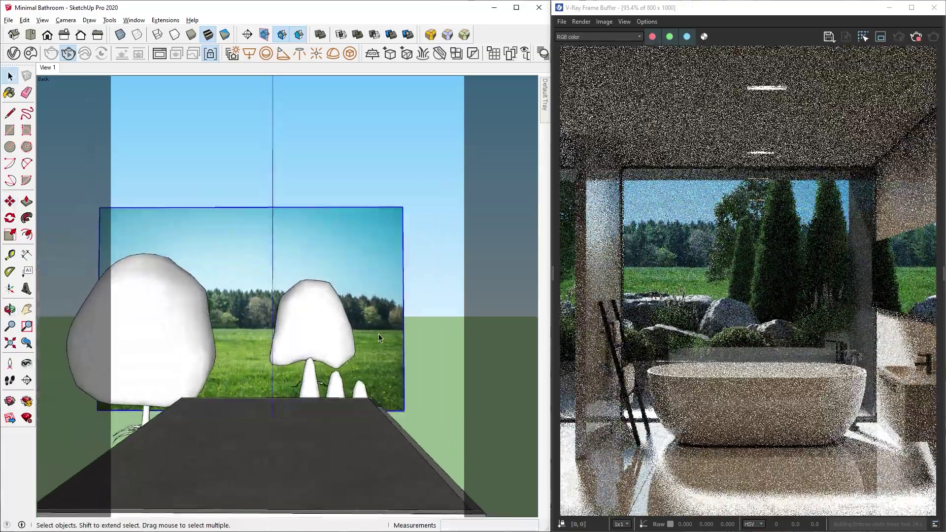
key("m")
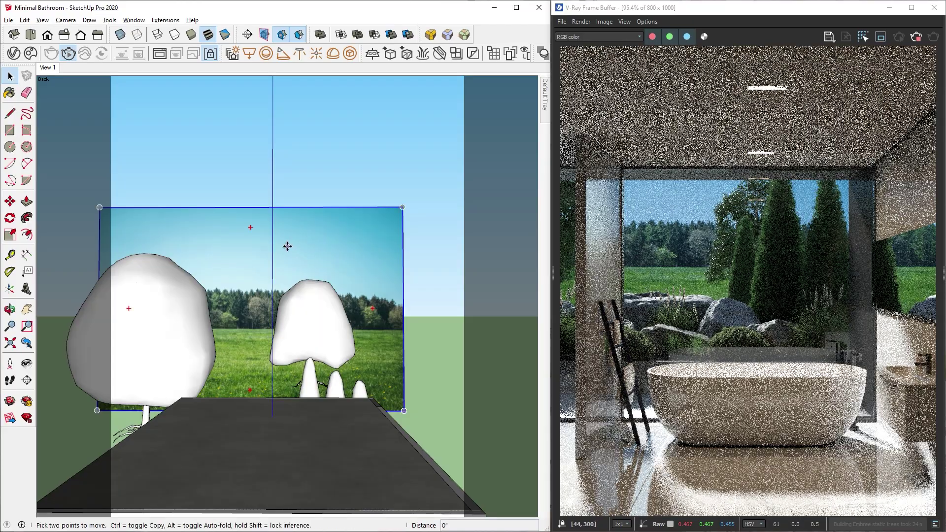
left_click_drag(287, 246, 300, 247)
key("space")
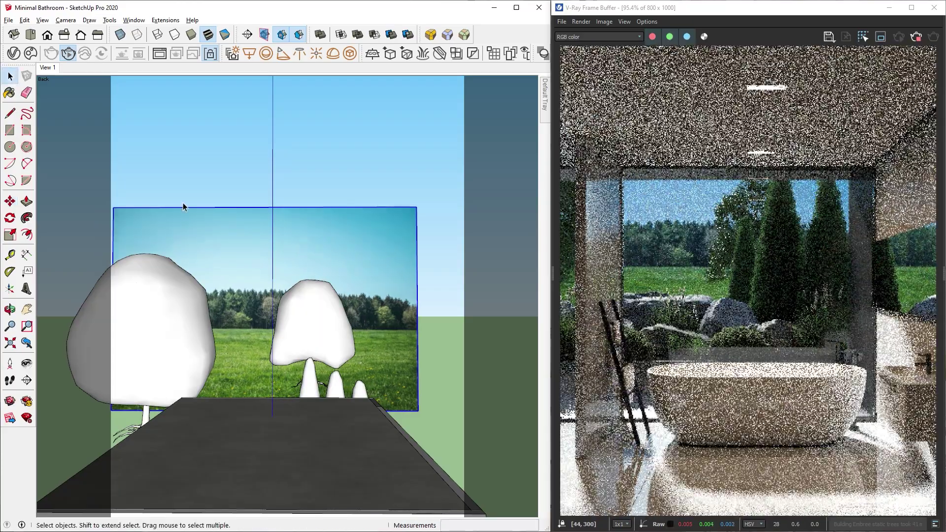
left_click(48, 67)
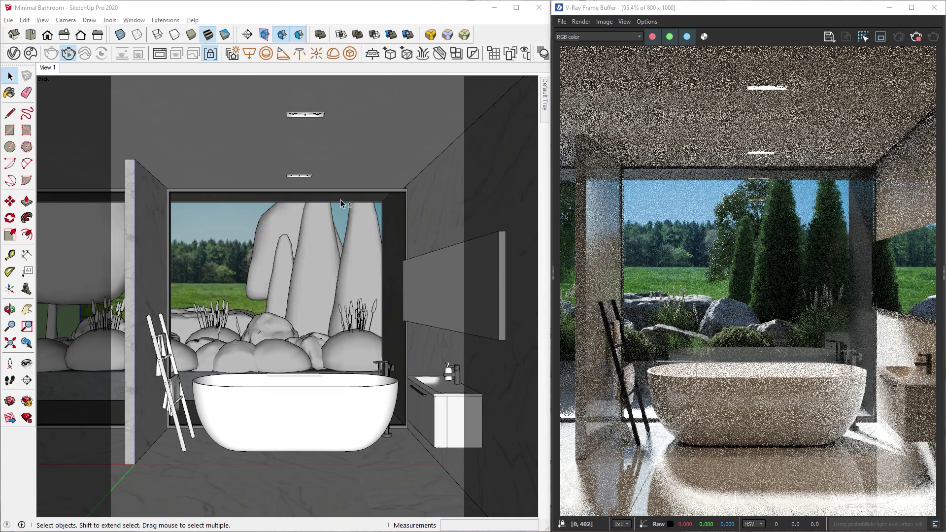
Convert Background Image into a V-Ray material previewed on a Wall Closeup.
scroll(341, 200, "down", 10)
key("b")
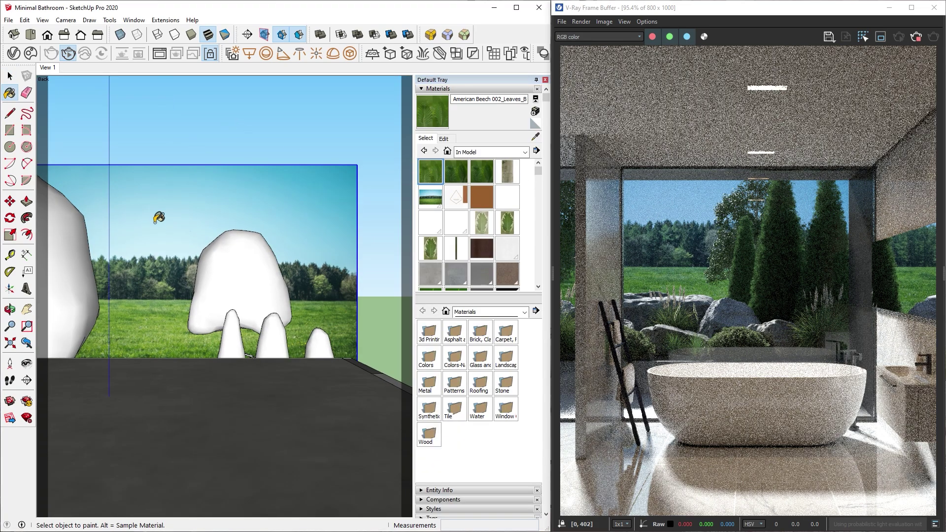
left_click(14, 53)
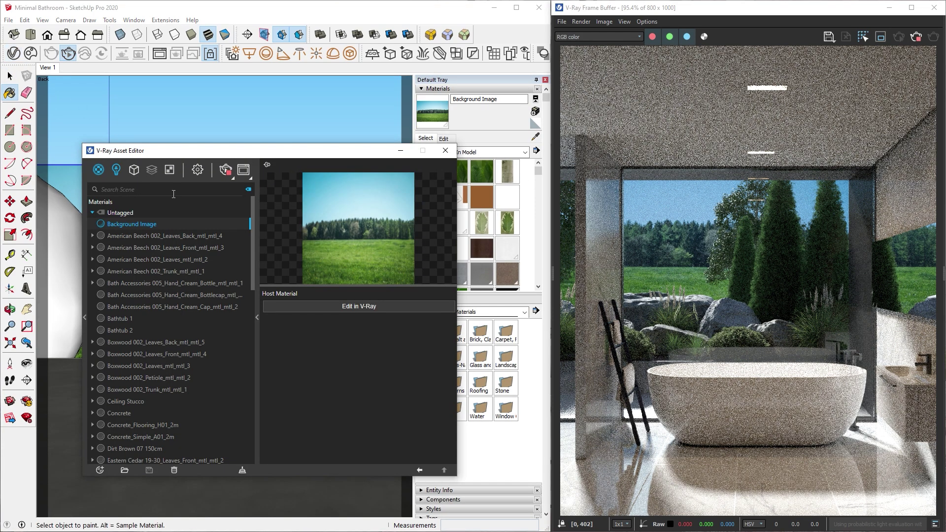
left_click(361, 306)
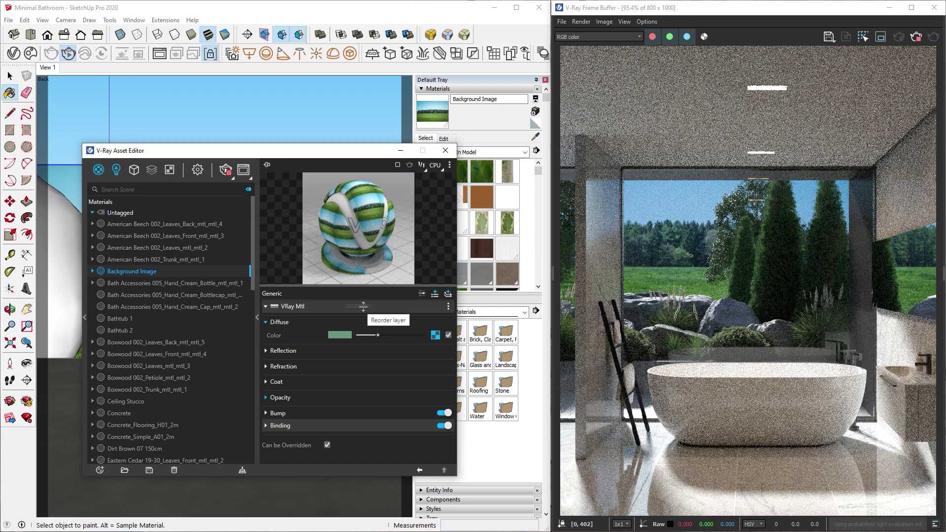
left_click(449, 166)
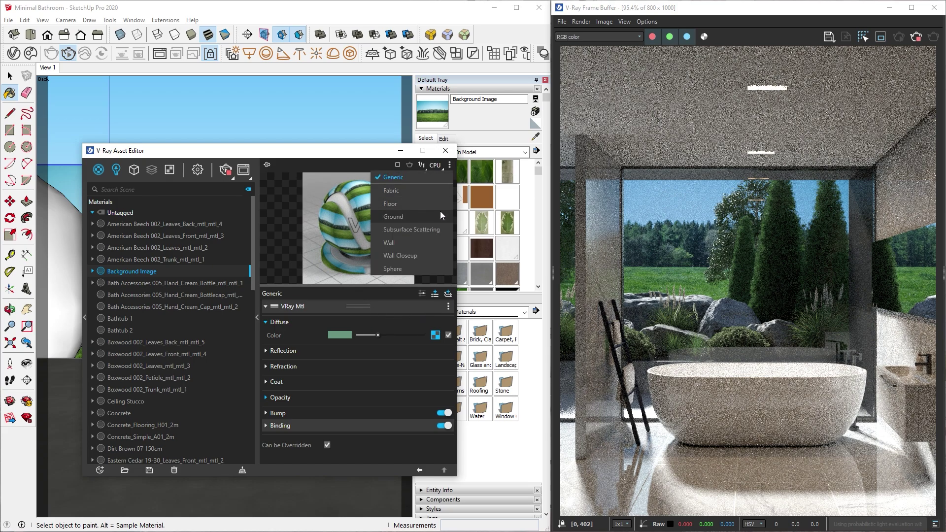
left_click(432, 252)
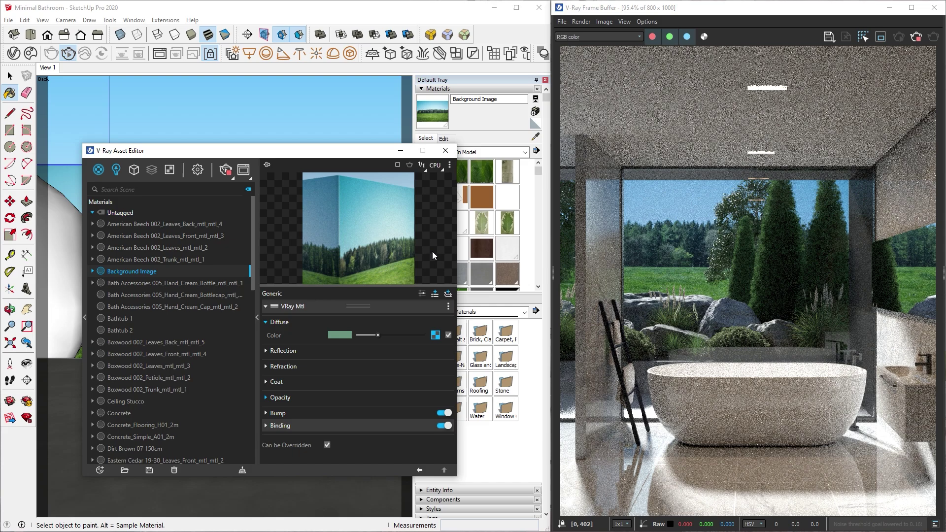
Add an Emissive layer using the image texture as colour at intensity 0.8.
left_click(448, 293)
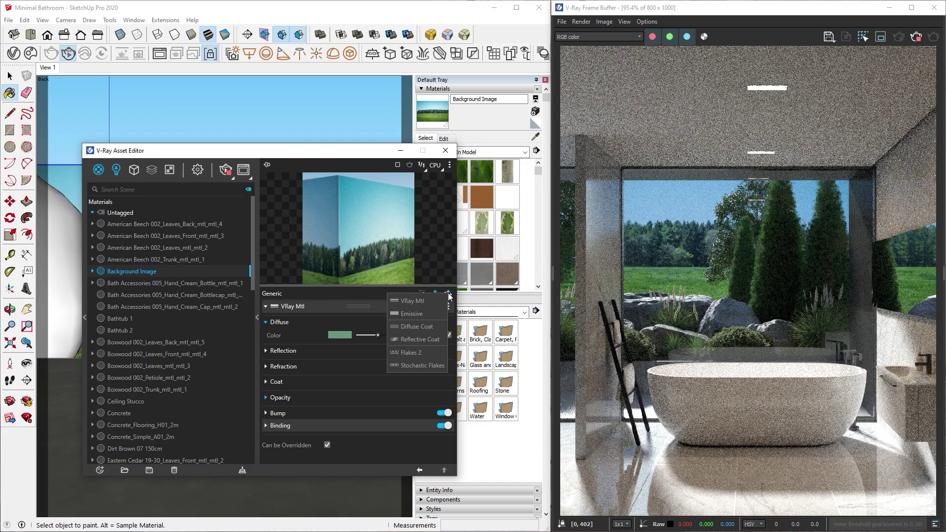
left_click(415, 318)
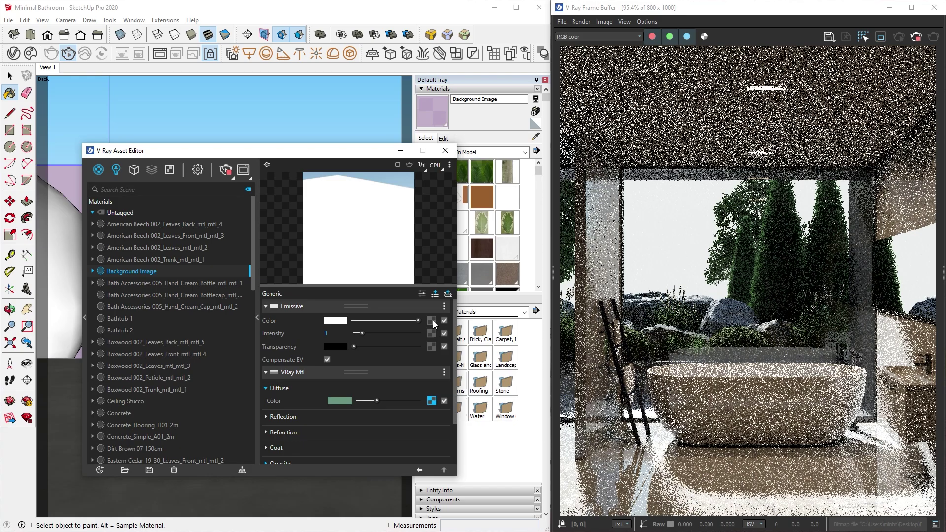
left_click(415, 342)
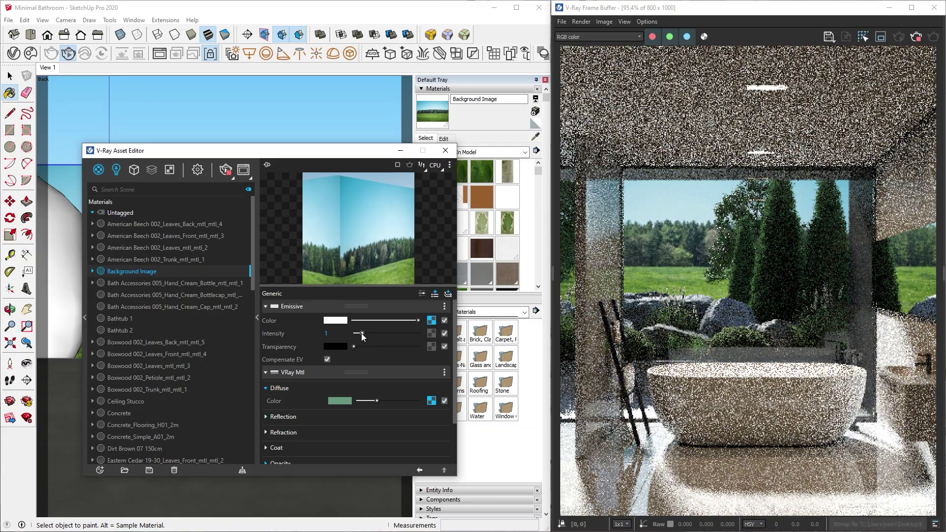
mouse_move(362, 334)
left_mouse_down()
mouse_move(401, 334)
mouse_move(360, 336)
left_mouse_up()
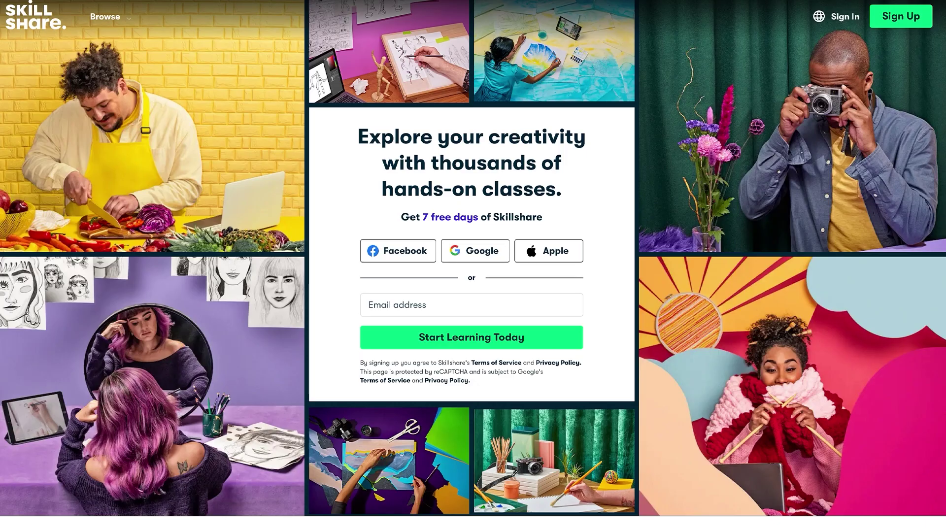
Scroll down the Skillshare landing page to reach the course grid.
scroll(472, 266, "down", 7)
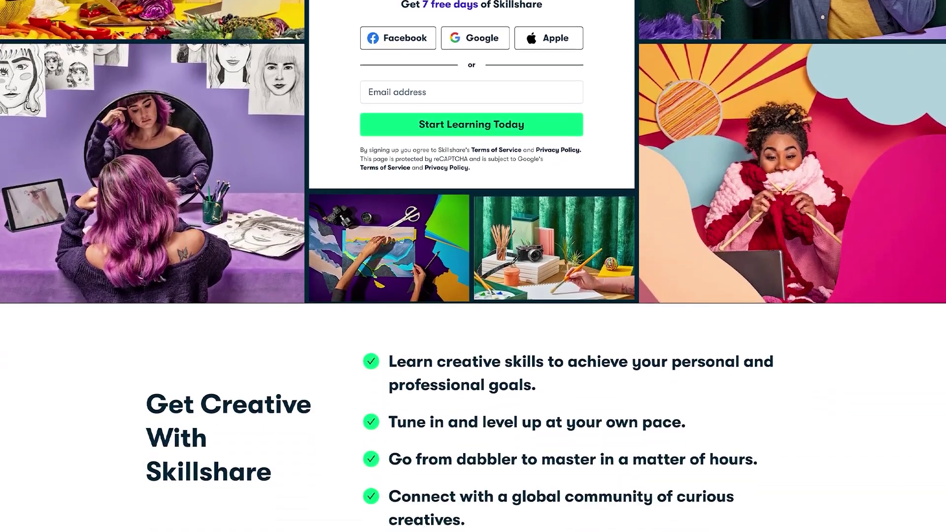
scroll(473, 266, "down", 10)
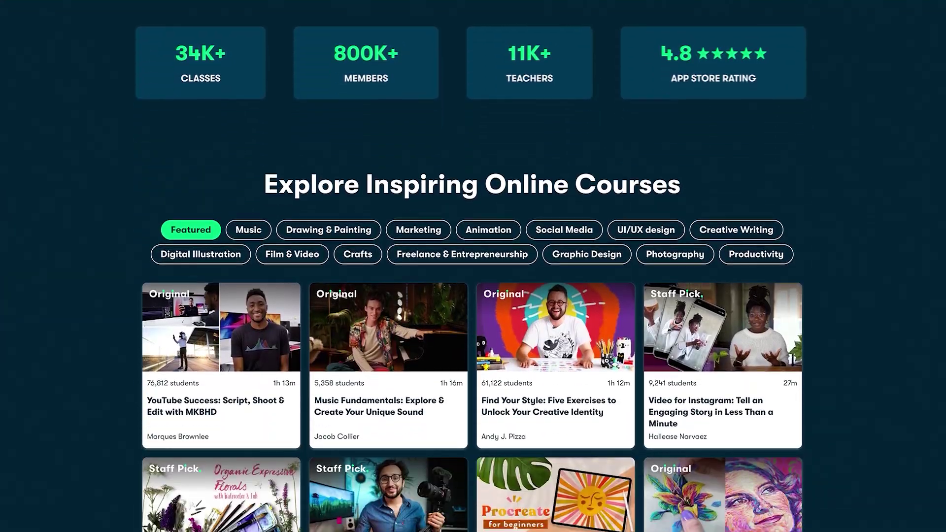
scroll(473, 266, "down", 1)
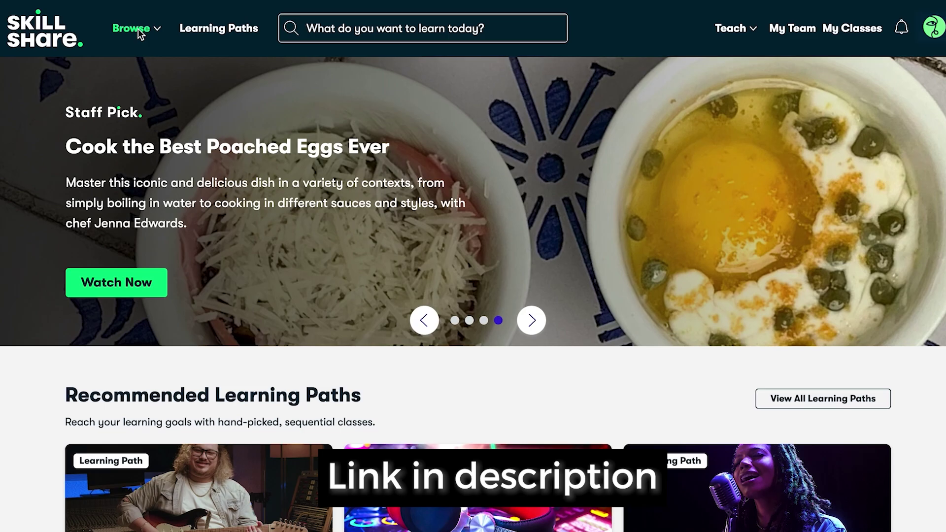
Open the Browse menu to list Skillshare's Create, Build and Thrive categories.
left_click(138, 29)
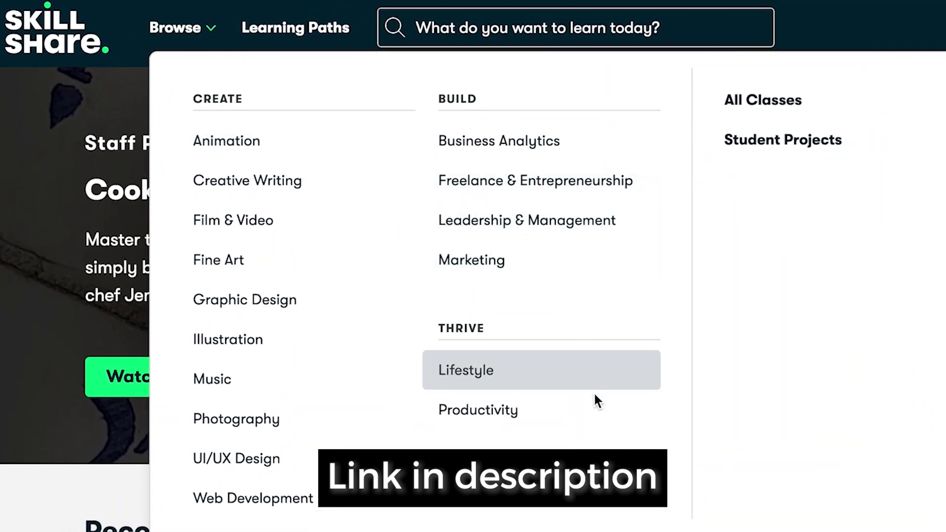